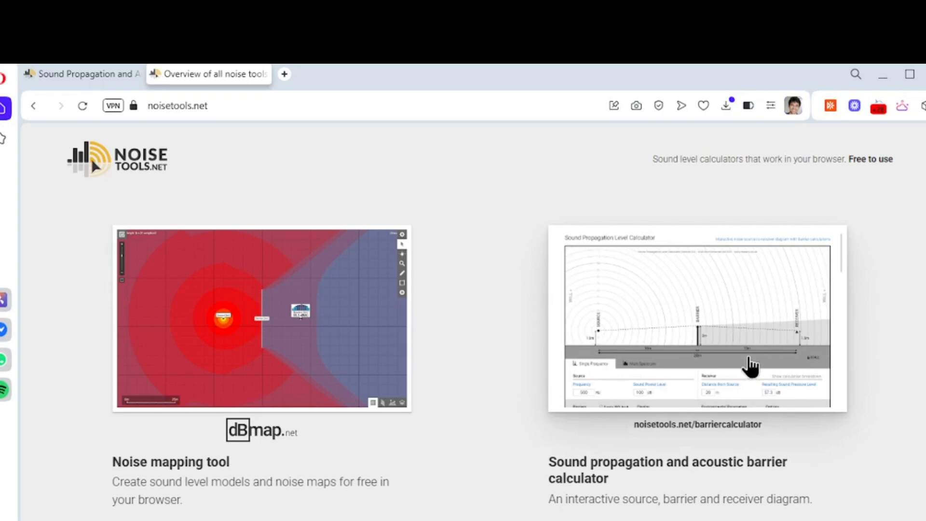
- Switch to the already open Sound Propagation Level Calculator page and examine its source, barrier and receiver diagram
click(97, 74)
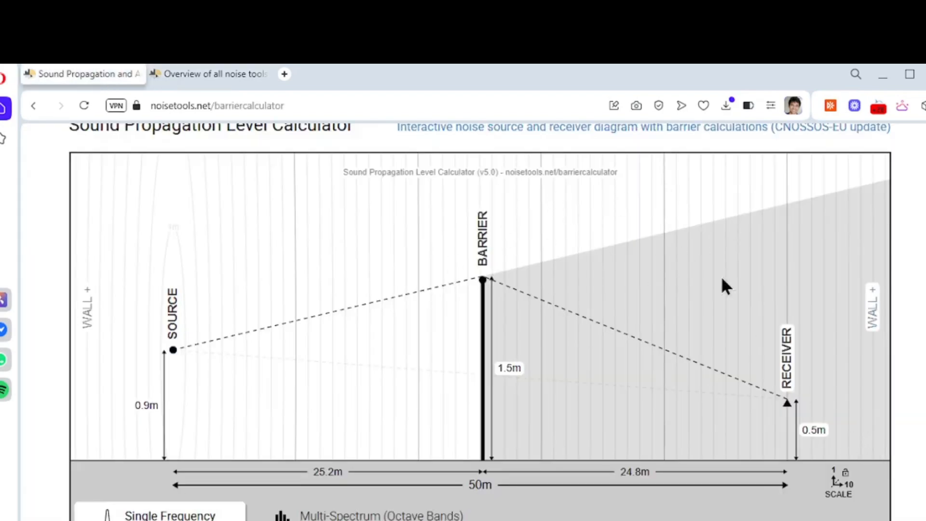
scroll(897, 228, down, 3)
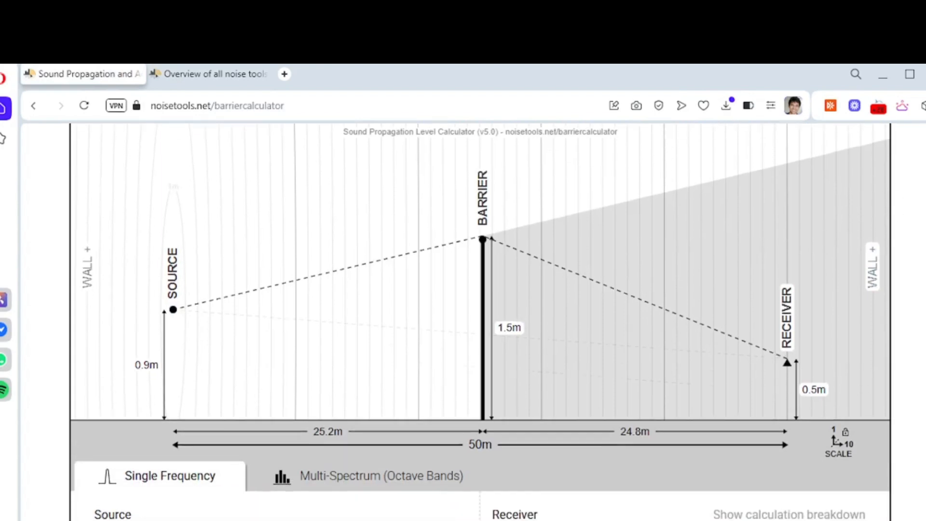
scroll(481, 322, up, 1)
scroll(480, 322, down, 1)
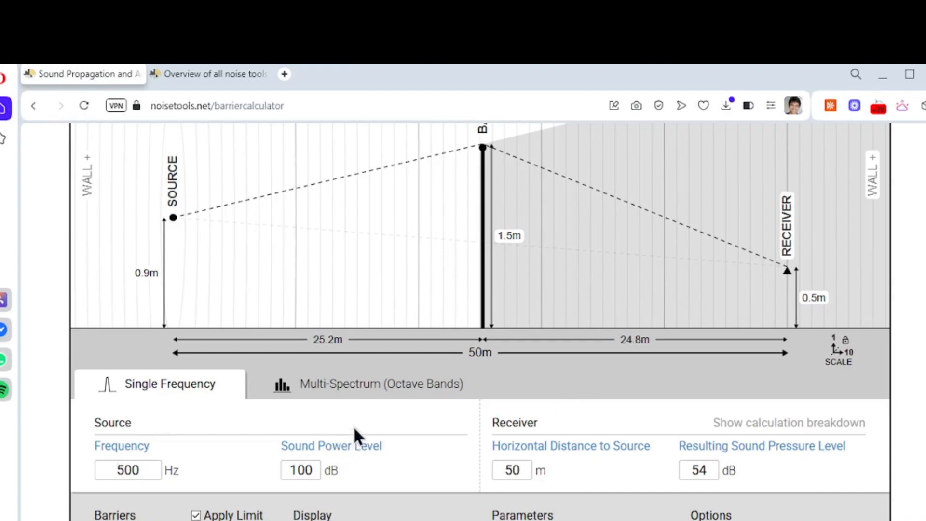
- Examine the multi-spectrum octave-band inputs and calculation options in a maximized window, and return to single-frequency mode
click(360, 390)
click(205, 385)
scroll(176, 396, down, 2)
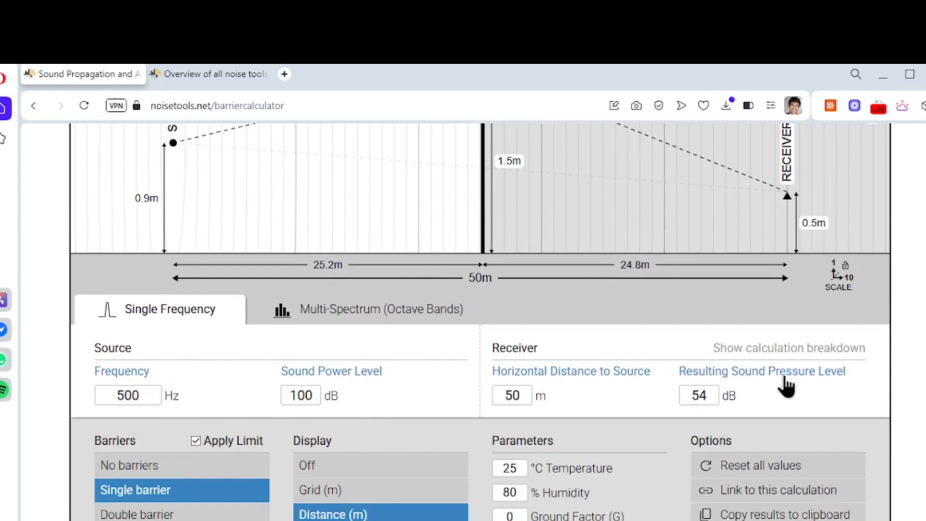
click(344, 318)
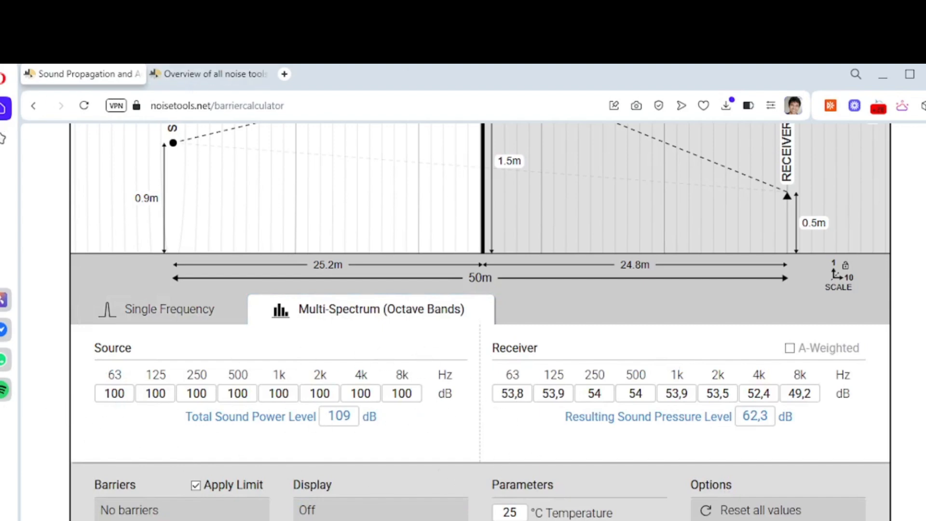
click(910, 74)
scroll(293, 232, down, 2)
scroll(480, 318, down, 1)
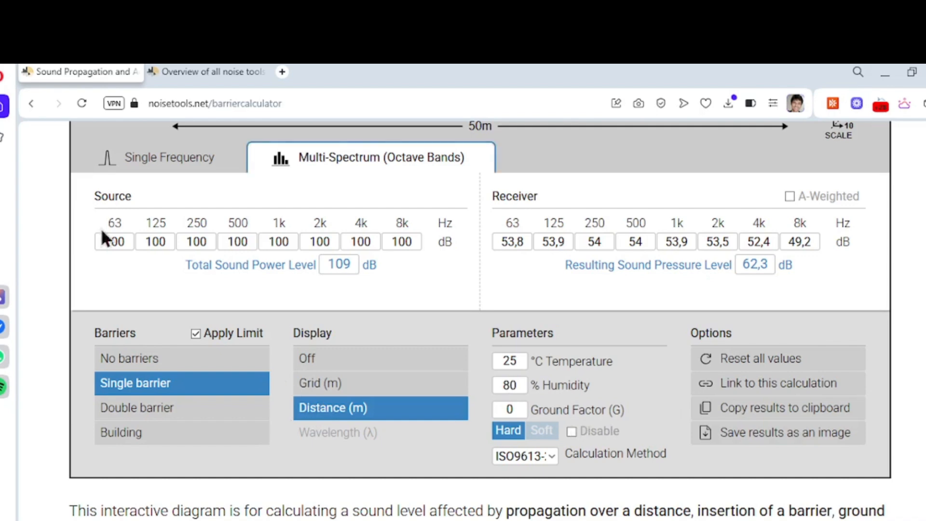
scroll(503, 349, up, 6)
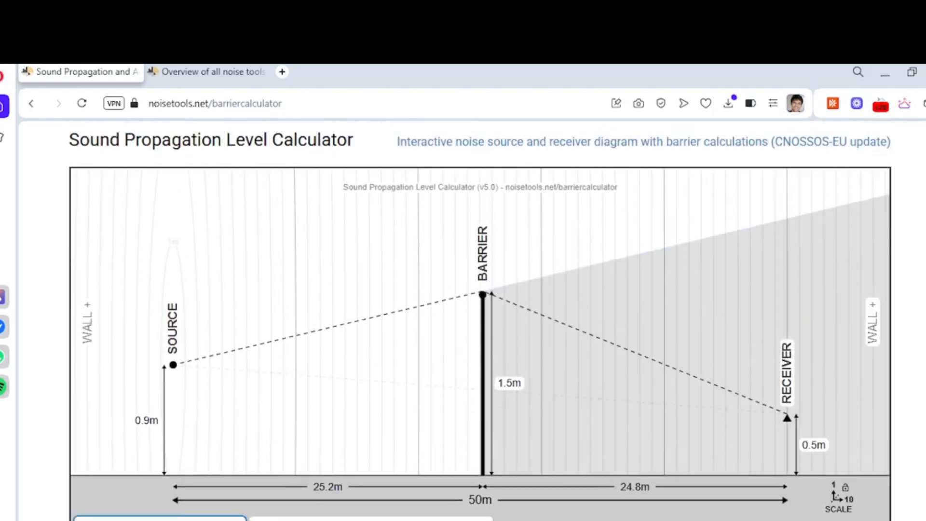
- Place the barrier about 8.6 m from the source at about 0.7 m high, with the source at about 0.4 m and the receiver at about 0.7 m
drag(482, 294, 433, 396)
drag(375, 390, 280, 392)
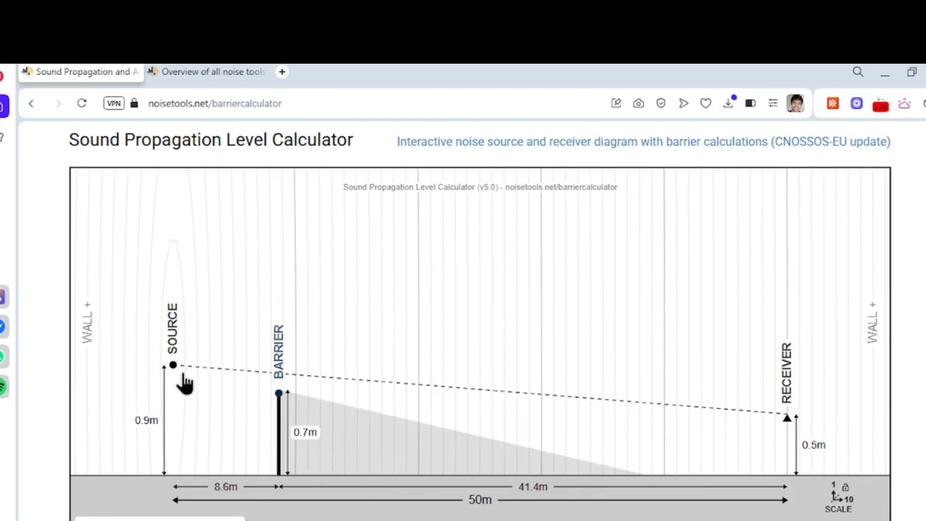
drag(174, 371, 188, 432)
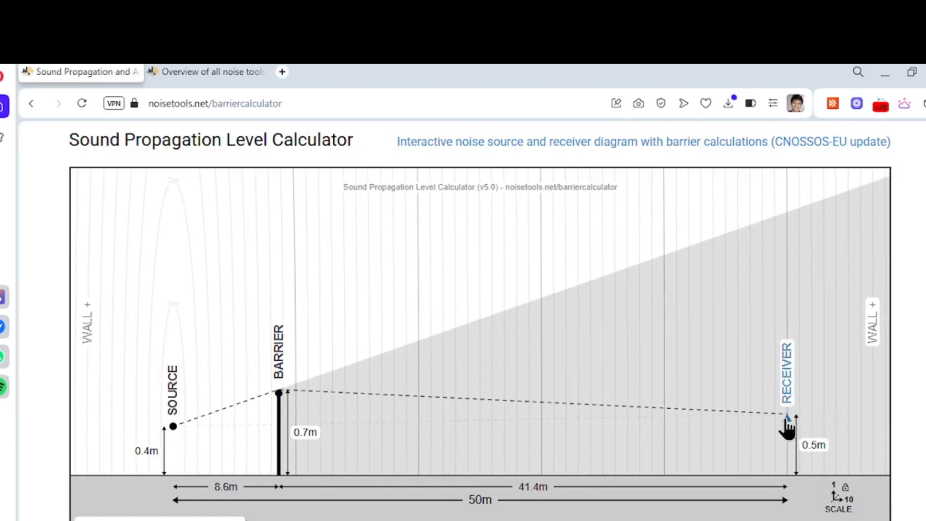
mouse_move(788, 418)
mouse_down()
mouse_move(798, 385)
mouse_move(798, 331)
mouse_move(795, 402)
mouse_move(797, 203)
mouse_move(796, 413)
mouse_move(796, 403)
mouse_up()
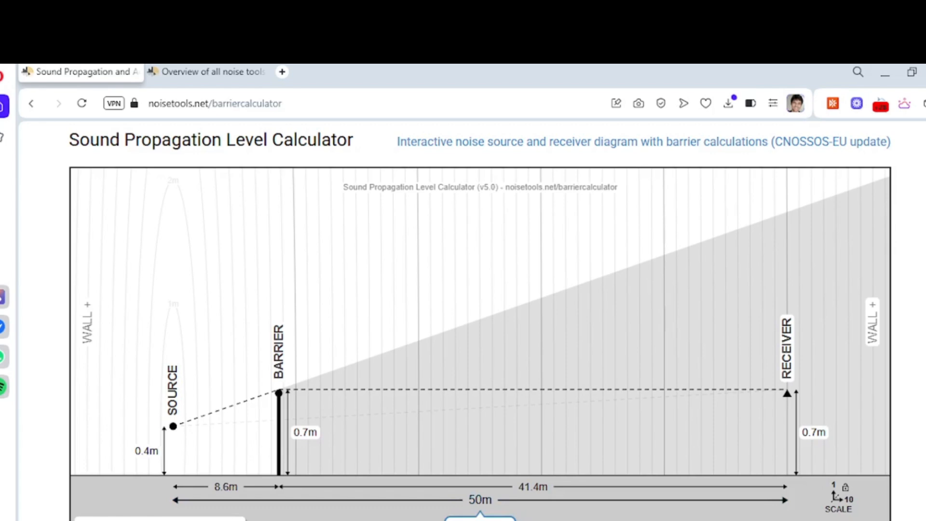
- Set the source-to-receiver distance to 65 m and the receiver height to 1.7 m
key(Return)
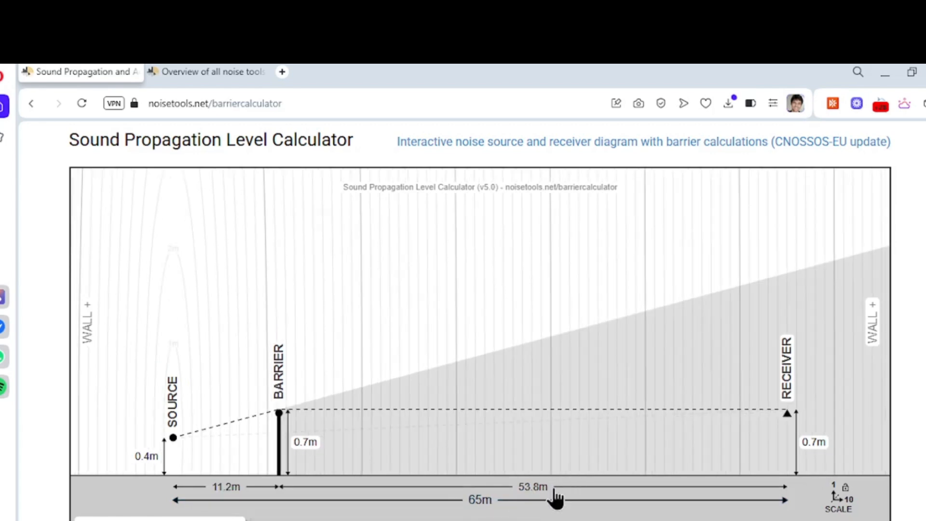
click(815, 444)
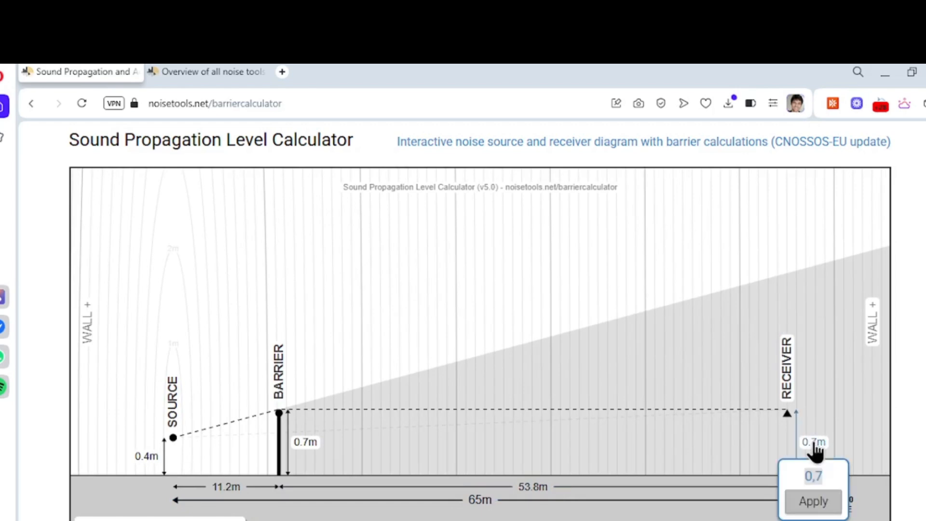
text(1,)
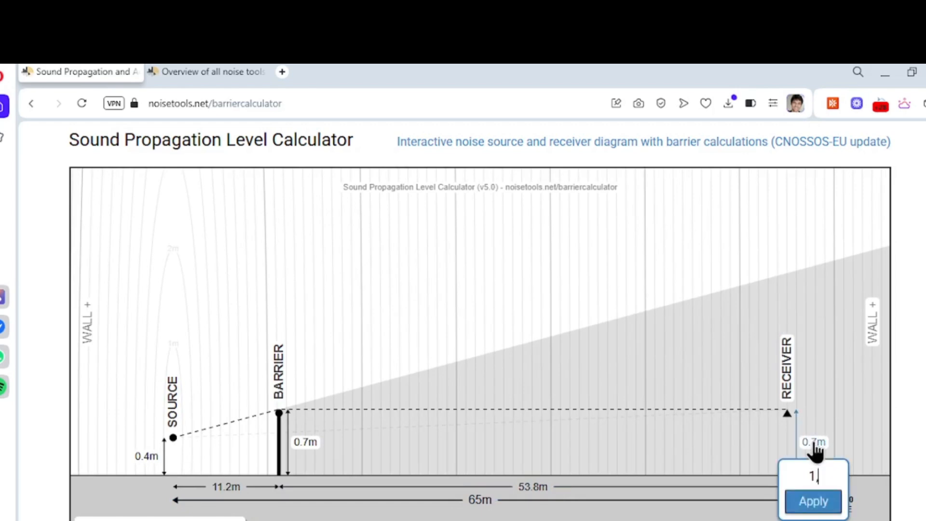
text(7)
key(Return)
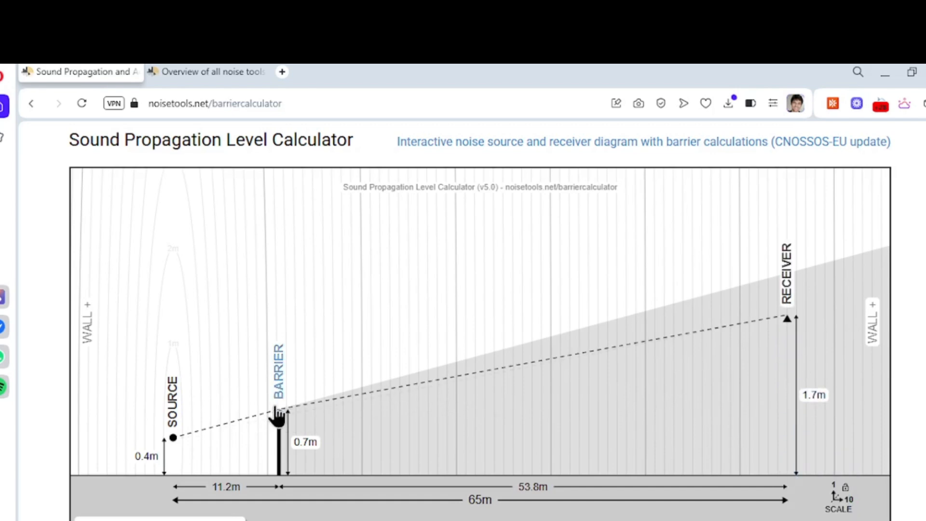
- Move the barrier to about 20 m from the source at about 1.2 m high, and set the source's sound power level to 90 dB
drag(280, 413, 364, 367)
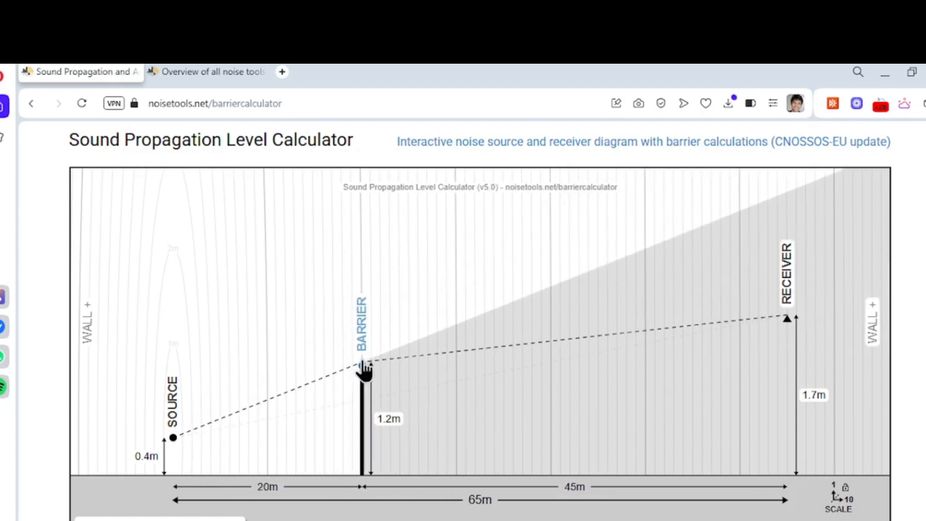
scroll(364, 494, down, 2)
scroll(473, 288, down, 6)
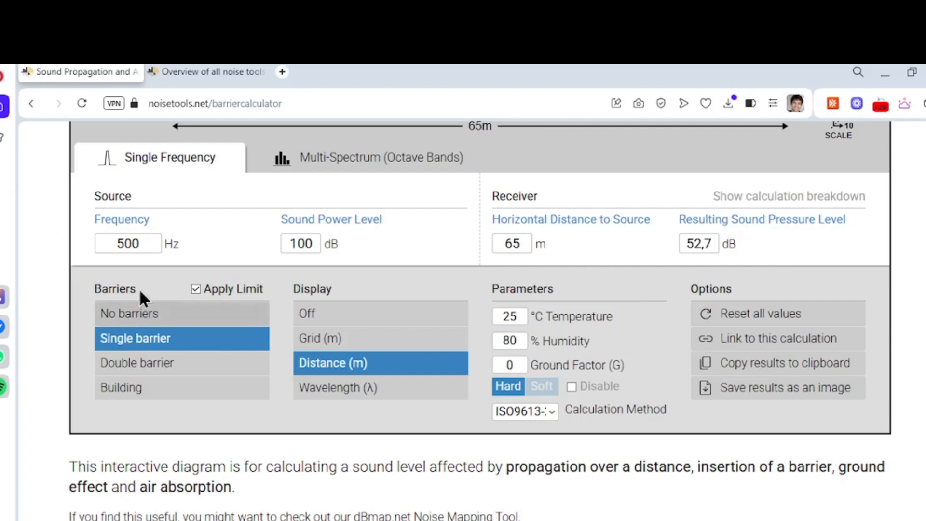
double_click(303, 247)
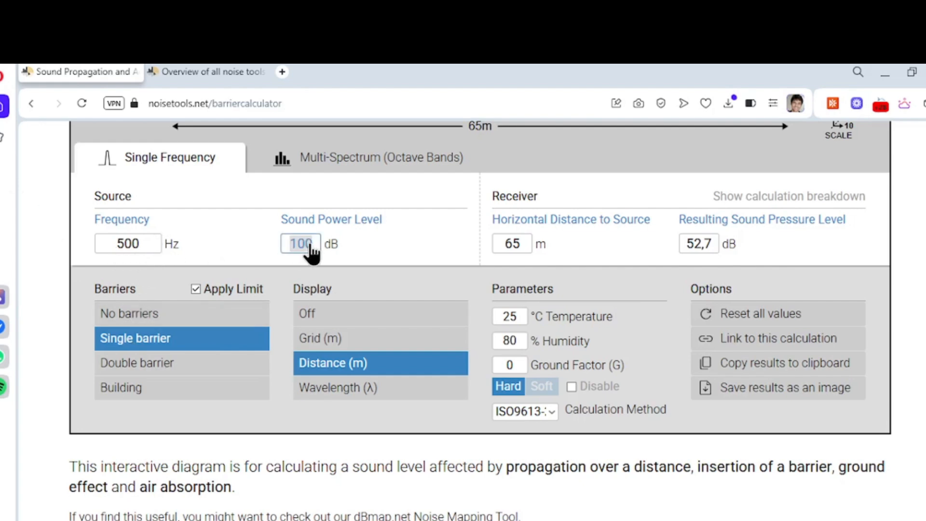
text(90)
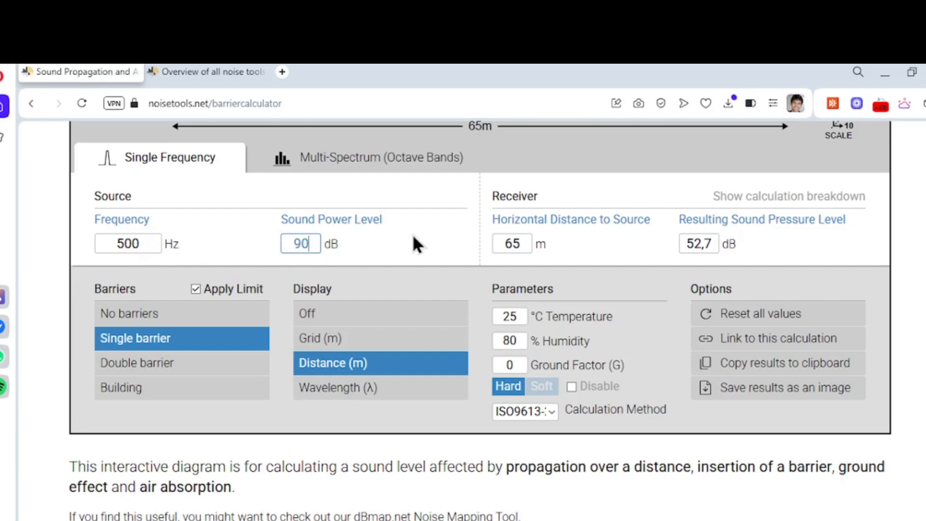
- Raise the source to about 1 m and lower the barrier to 0 m so it no longer blocks the sound path
scroll(413, 241, up, 5)
drag(175, 300, 174, 245)
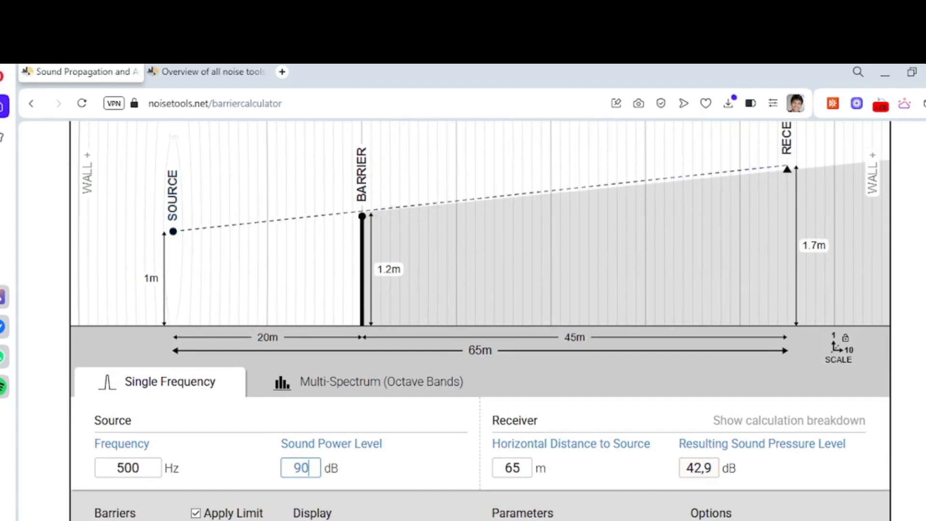
drag(361, 216, 369, 345)
drag(375, 285, 412, 332)
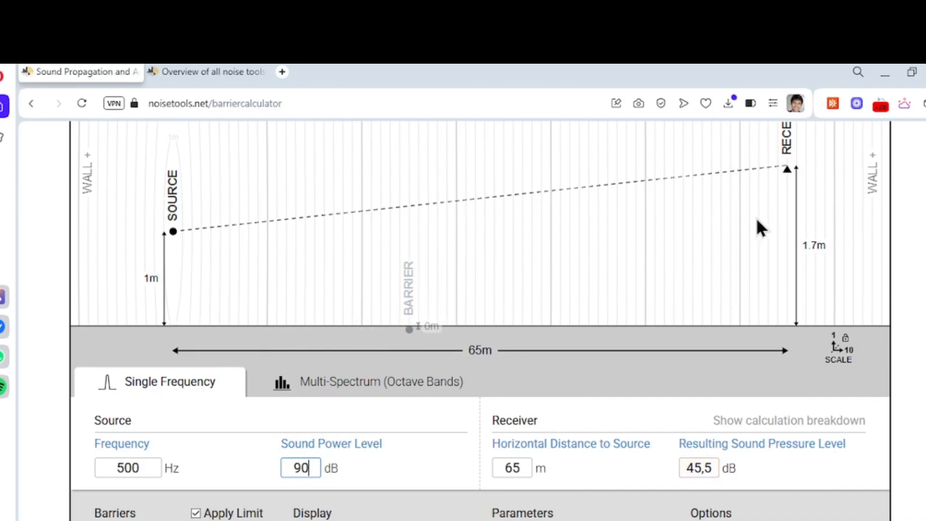
- Set the horizontal distance between source and receiver to 30 m
click(479, 357)
text(30)
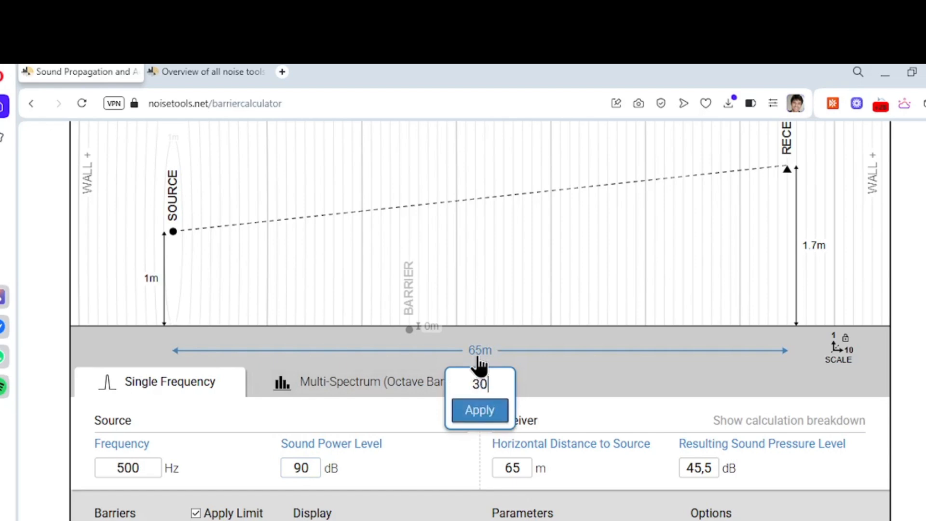
key(Return)
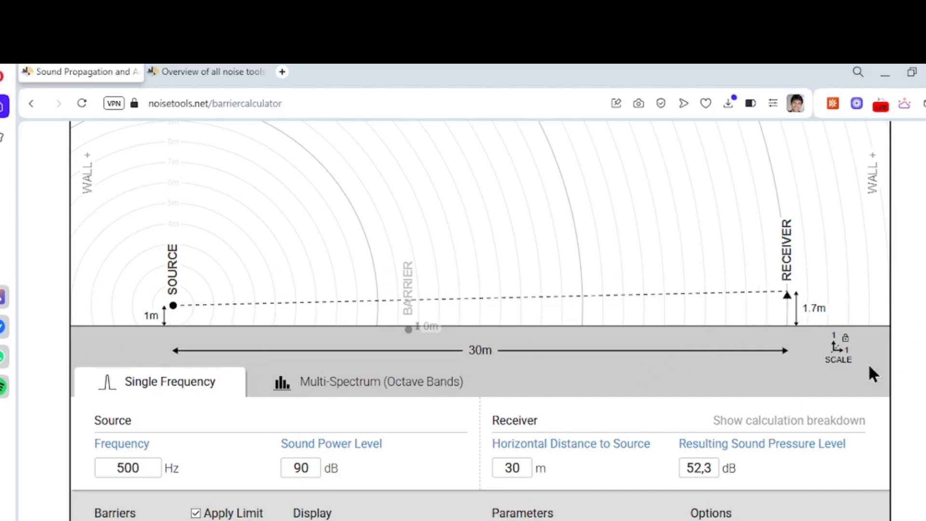
- Review the calculation breakdown for the 30 m layout without a barrier, and close it
scroll(718, 386, up, 3)
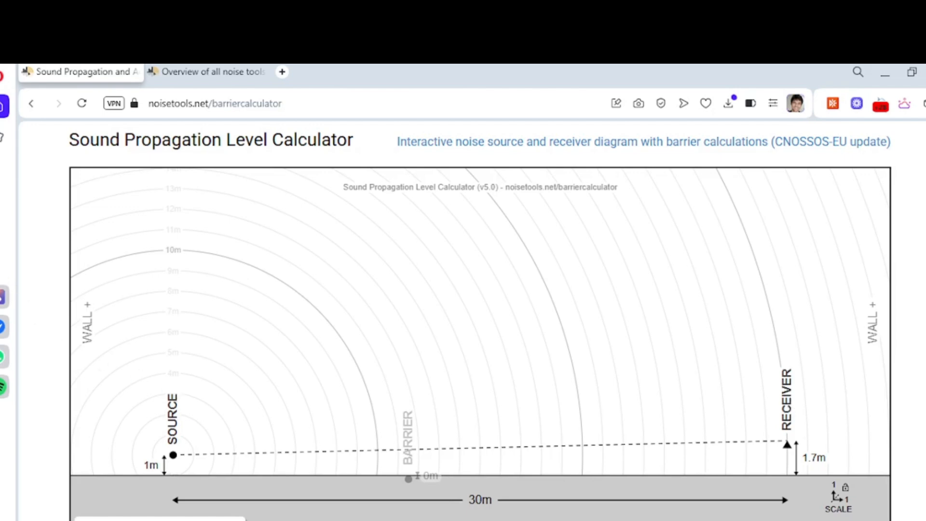
scroll(480, 318, down, 2)
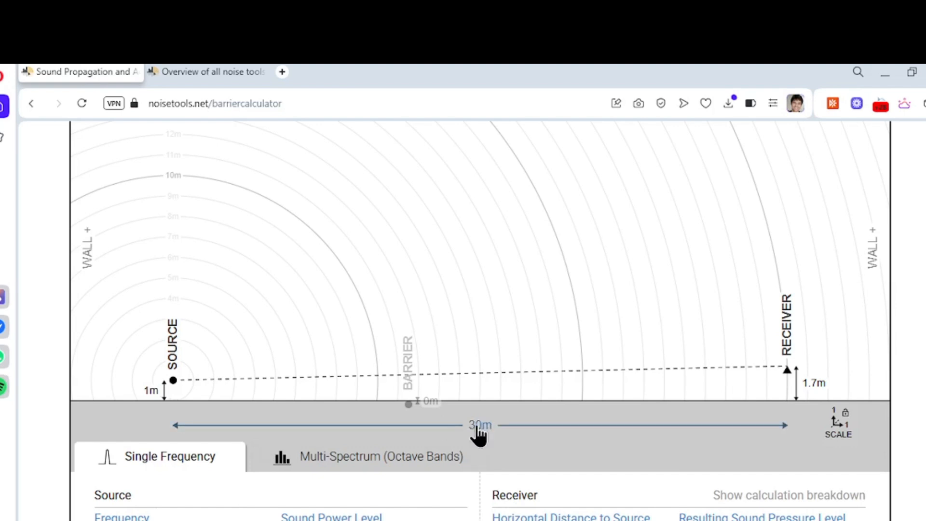
click(801, 497)
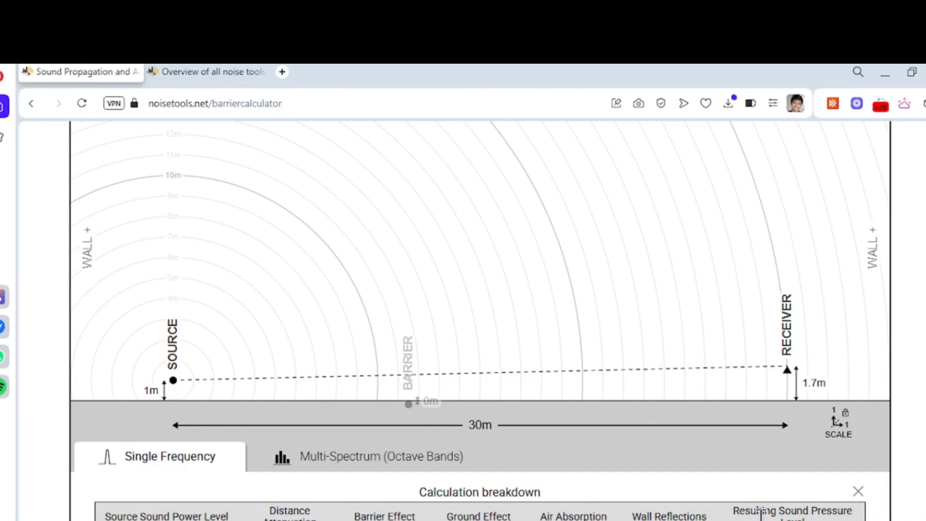
scroll(604, 506, down, 2)
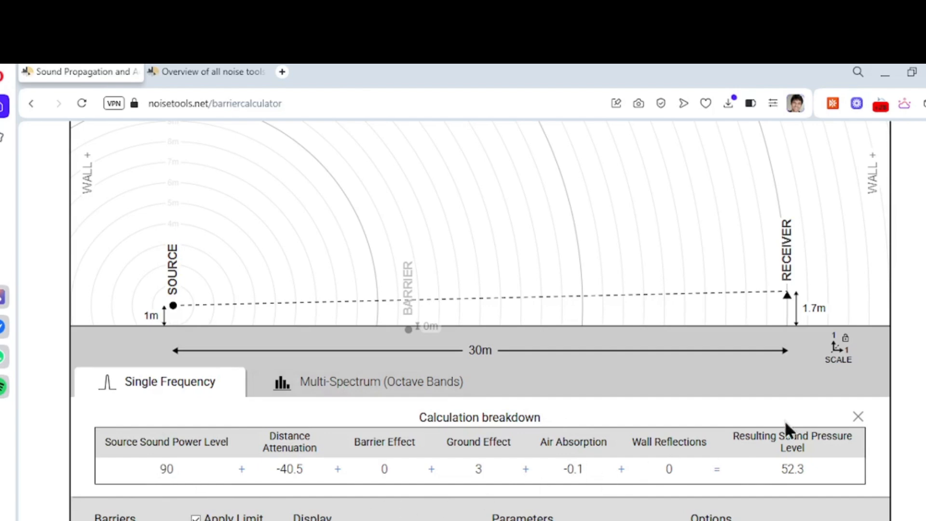
click(858, 418)
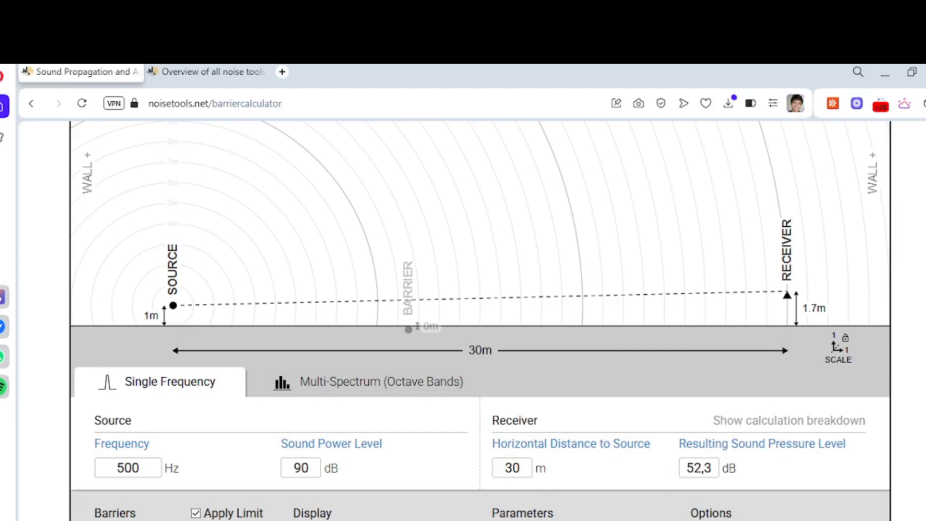
- Raise the barrier to about 3.2 m high at about 13 m from the source, and lower it to about 1.1 m
drag(411, 329, 461, 328)
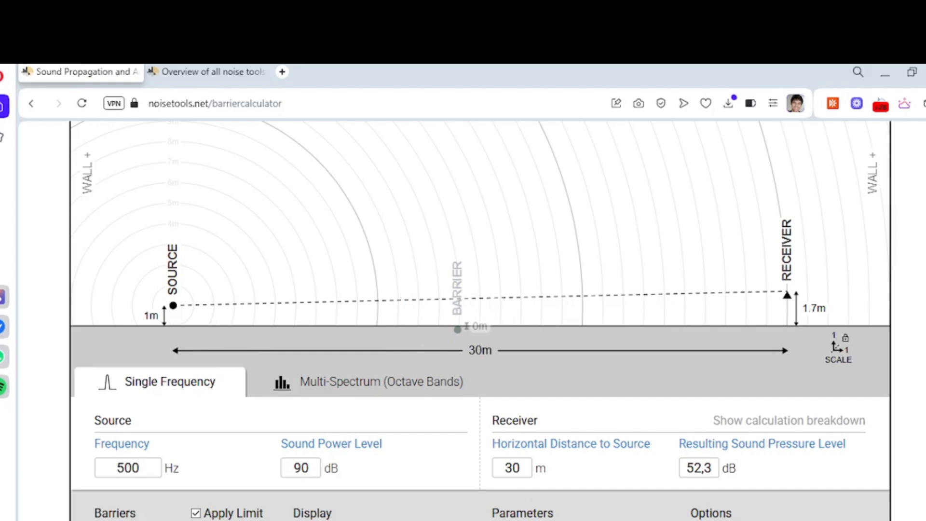
drag(461, 334, 443, 273)
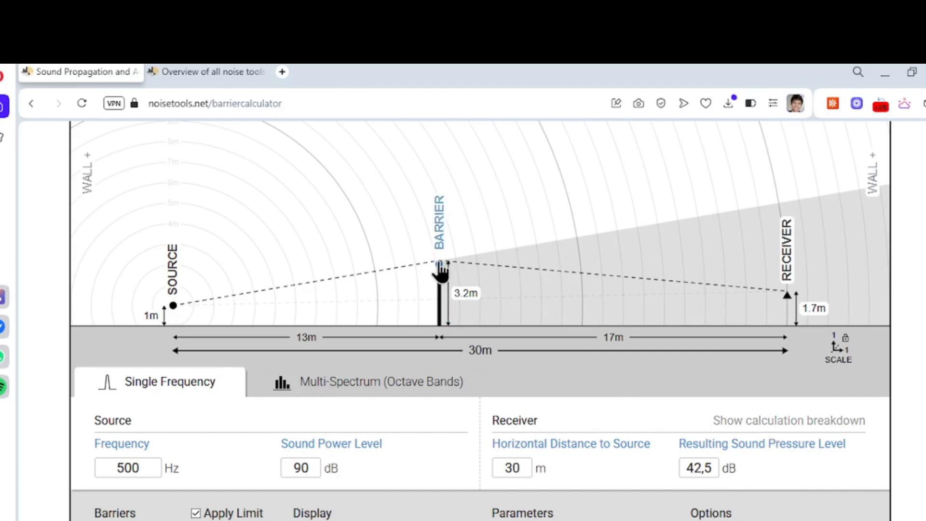
drag(440, 262, 438, 308)
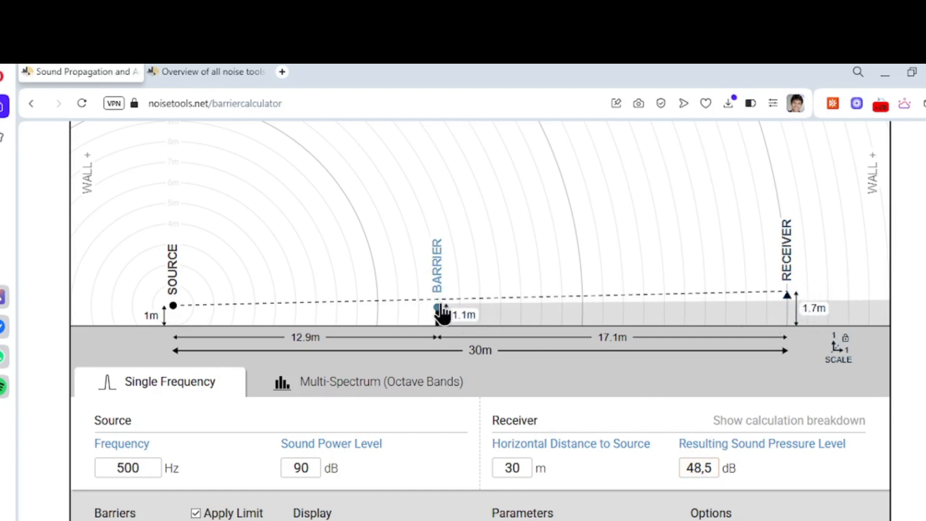
- Move the barrier to about 2 m from the source at about 3.1 m high, and review the calculation breakdown
drag(438, 308, 213, 268)
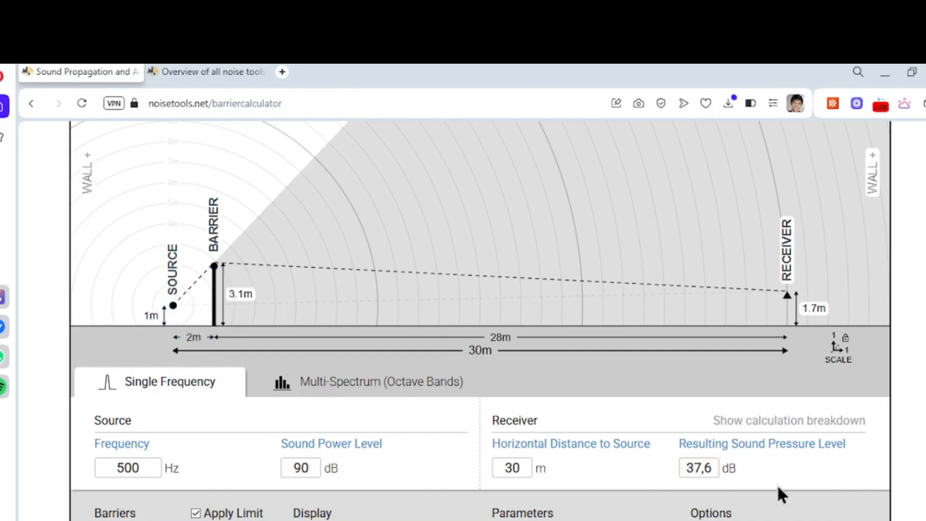
click(796, 422)
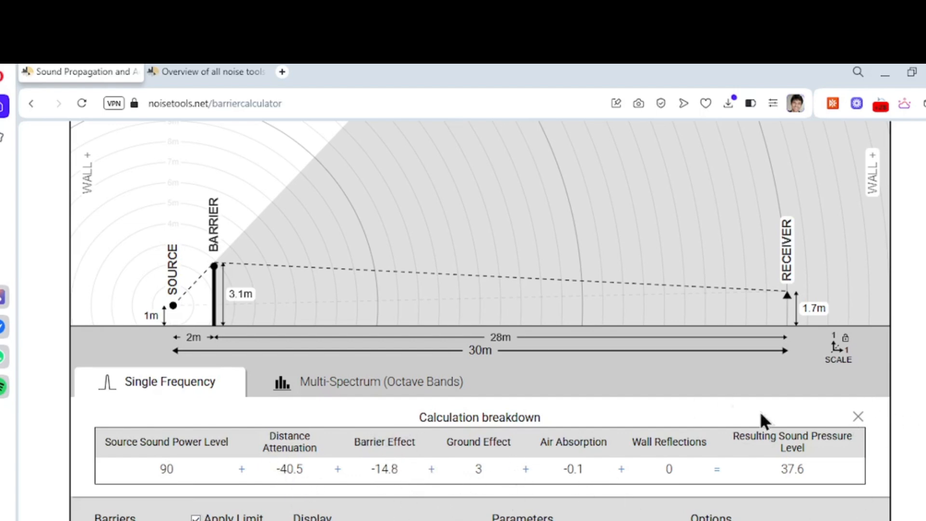
click(858, 417)
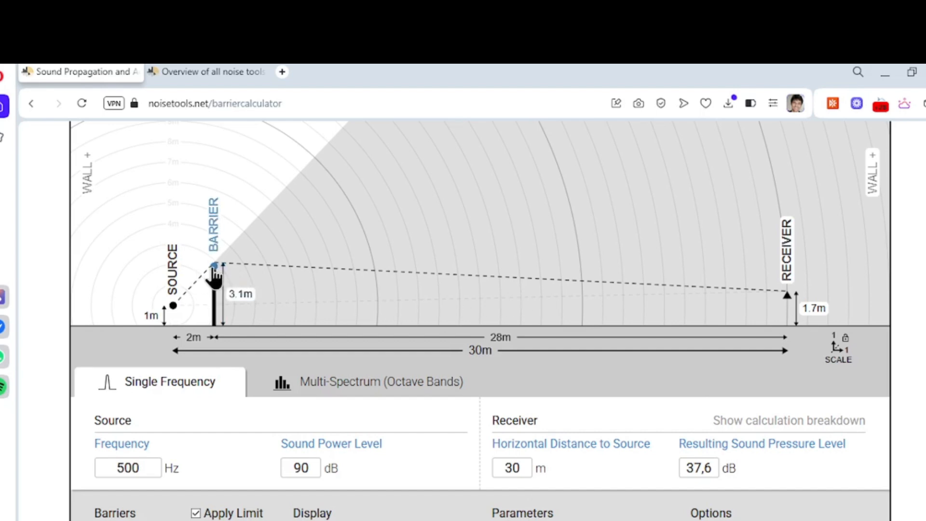
- Move the barrier to about 10 m from the source at about 2.6 m high
drag(214, 267, 378, 276)
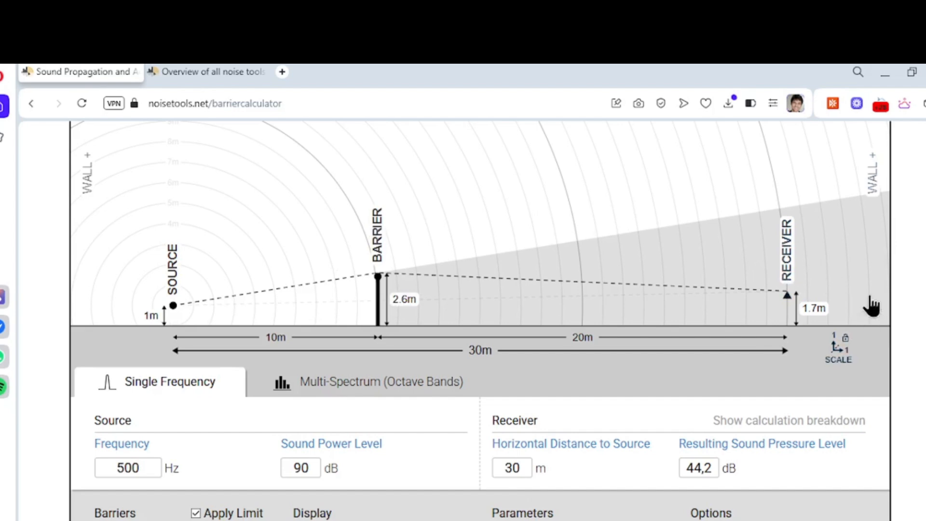
scroll(371, 459, down, 2)
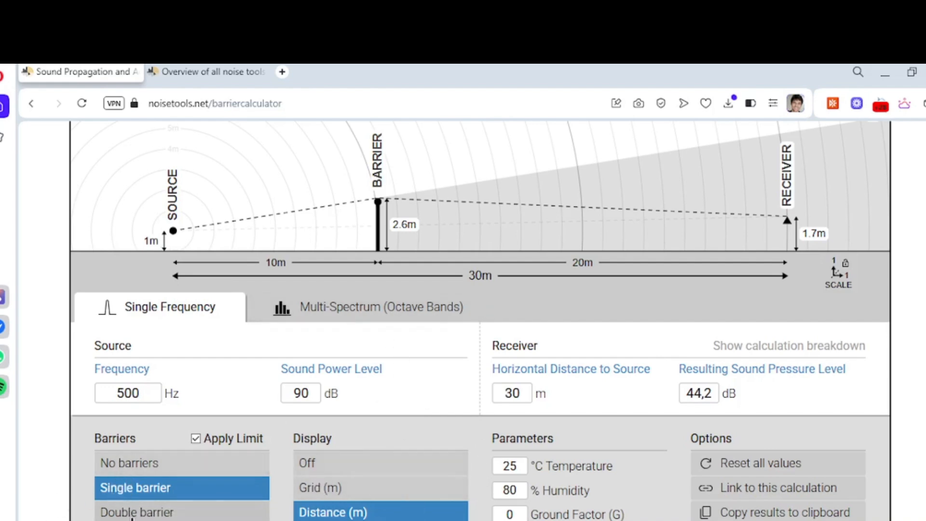
- Add a second barrier, placing a 2.2 m barrier about 2.5 m from the source and a 6.5 m one about 6.2 m behind it
click(125, 514)
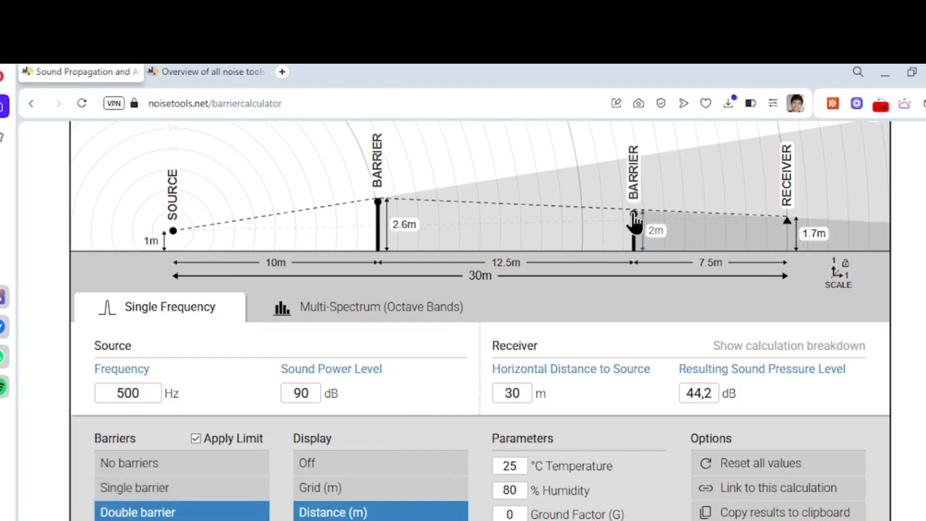
drag(377, 216, 225, 221)
drag(633, 223, 351, 162)
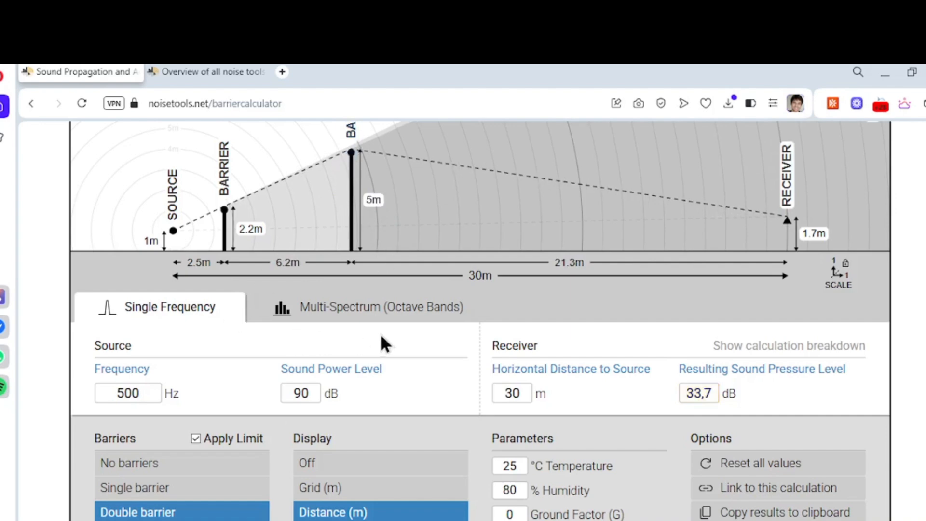
scroll(380, 334, up, 2)
scroll(345, 289, down, 1)
drag(351, 227, 352, 198)
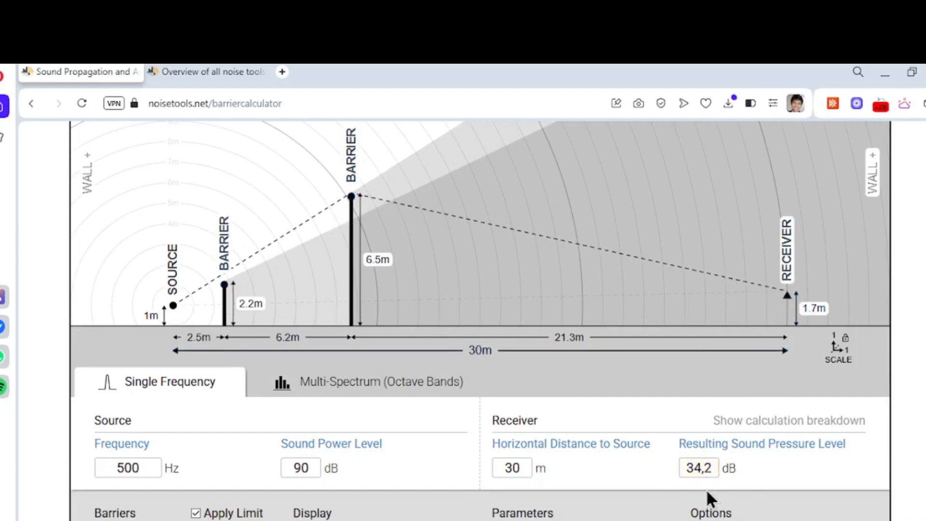
- Review the calculation breakdown for the double barrier, and shift the taller barrier to about 6.1 m behind the first one
click(804, 420)
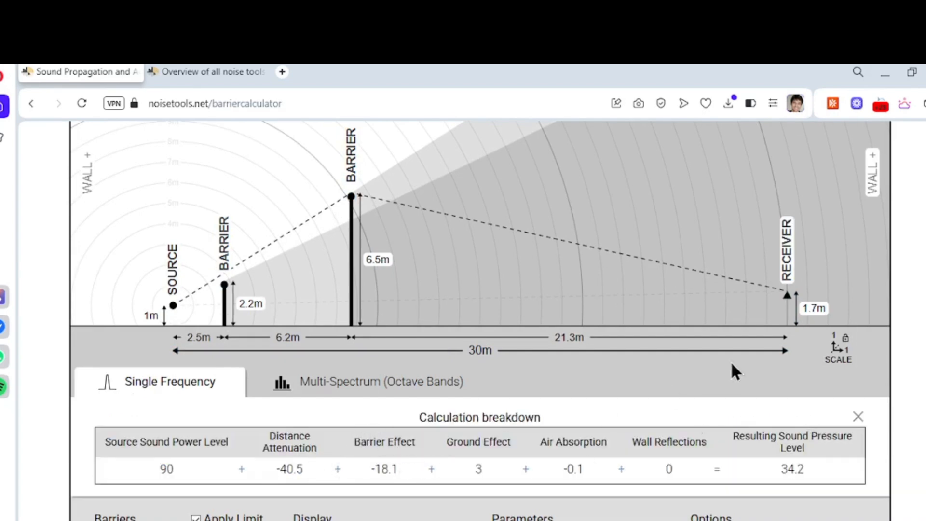
click(859, 418)
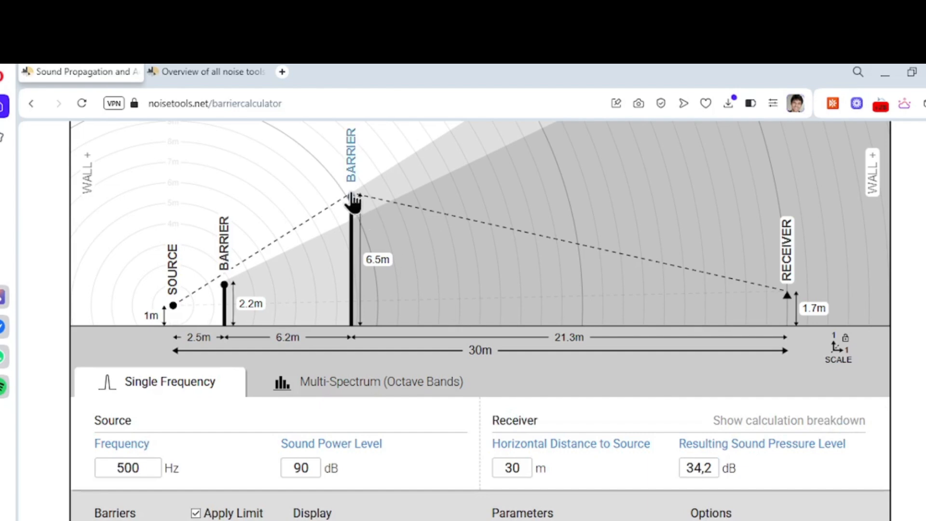
mouse_move(351, 197)
mouse_down()
mouse_move(348, 327)
mouse_move(350, 196)
mouse_up()
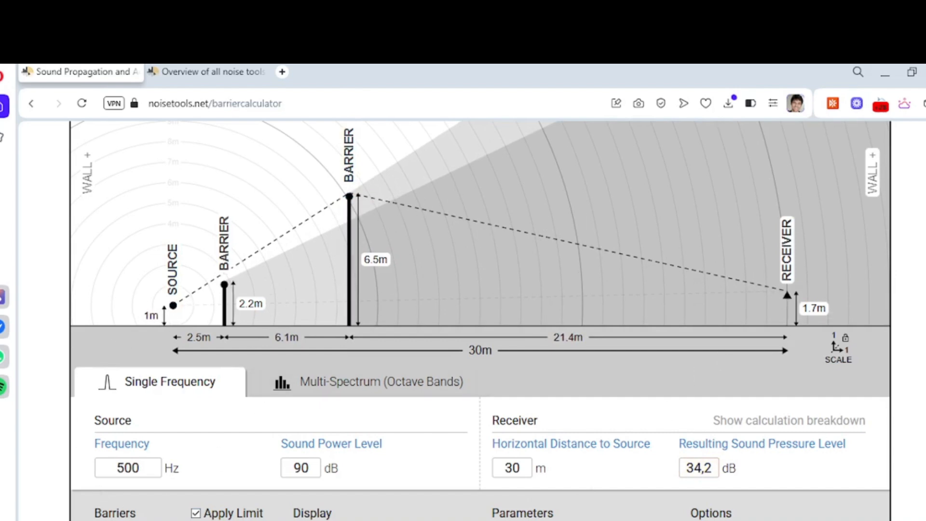
- Replace the two barriers with a building, and place it about 2.6 m from the source at about 6 m high
scroll(480, 318, down, 2)
click(182, 520)
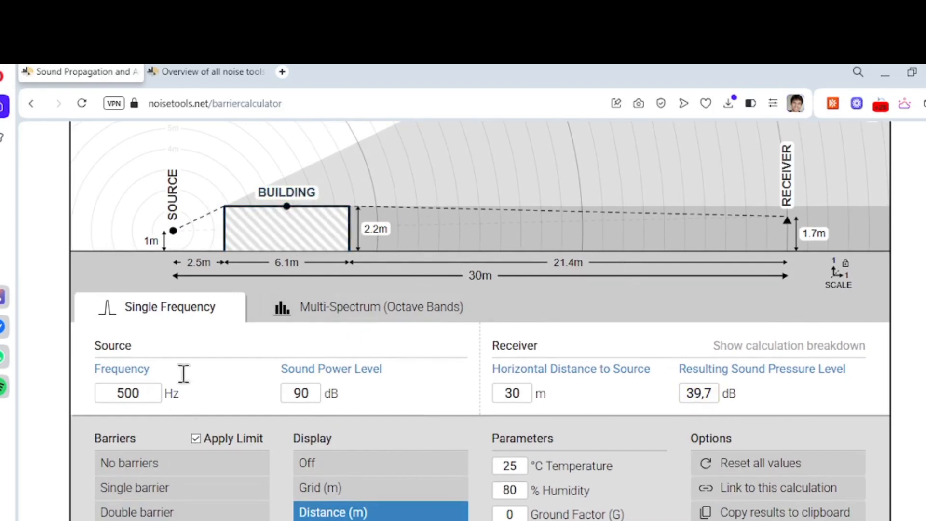
drag(286, 206, 289, 129)
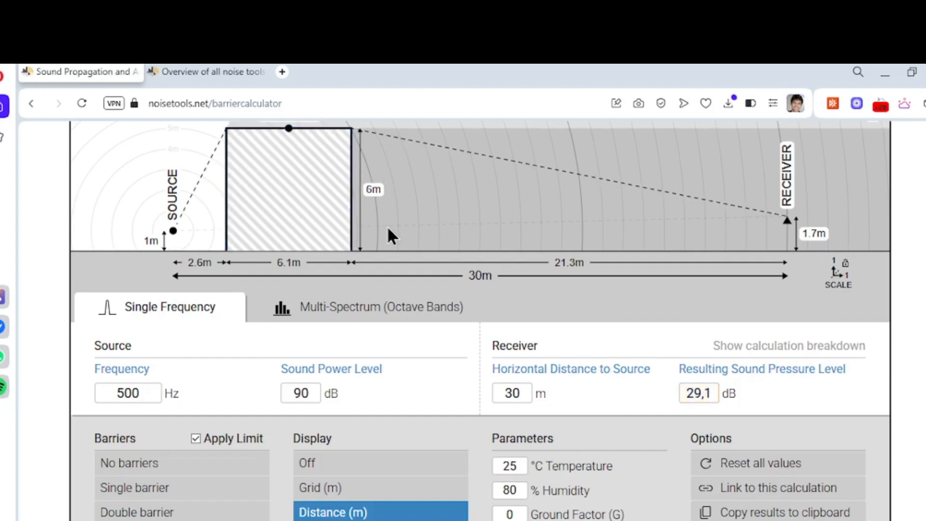
- Disable and re-enable the building to compare the propagation with and without it, leaving it enabled, and examine the diffraction path over it
click(347, 230)
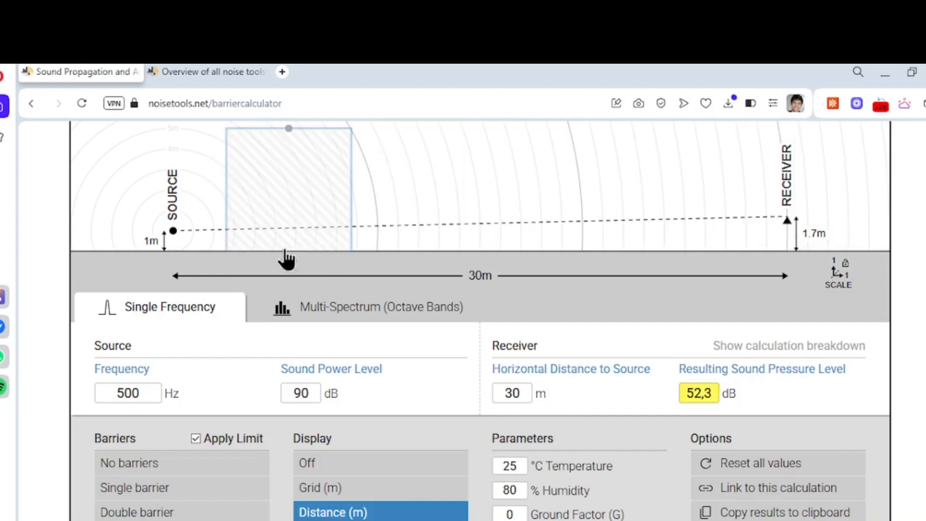
click(313, 187)
click(314, 192)
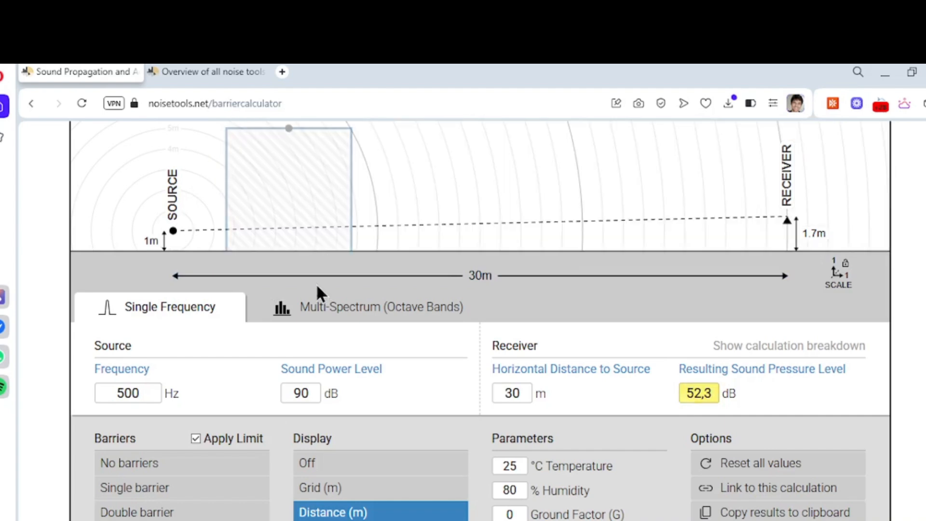
scroll(317, 289, up, 5)
click(293, 451)
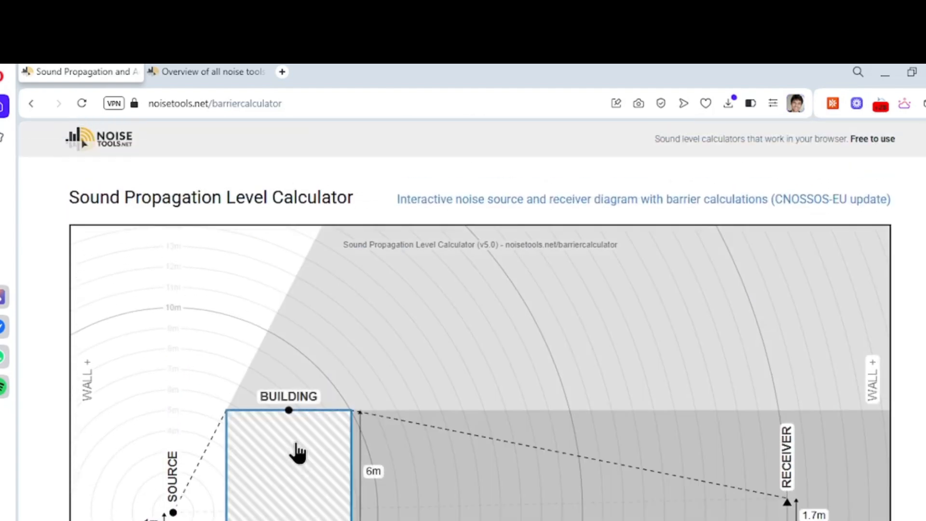
click(287, 465)
scroll(287, 467, down, 2)
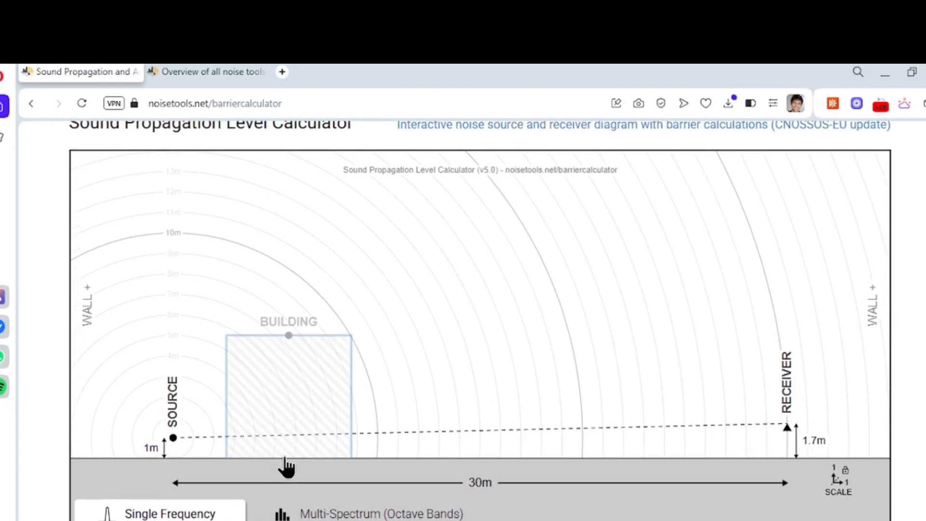
click(341, 389)
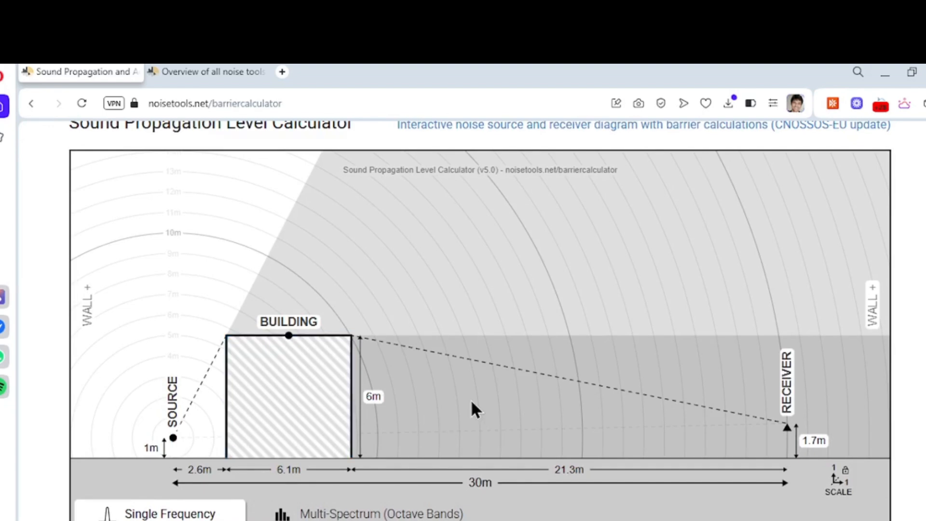
scroll(310, 414, down, 3)
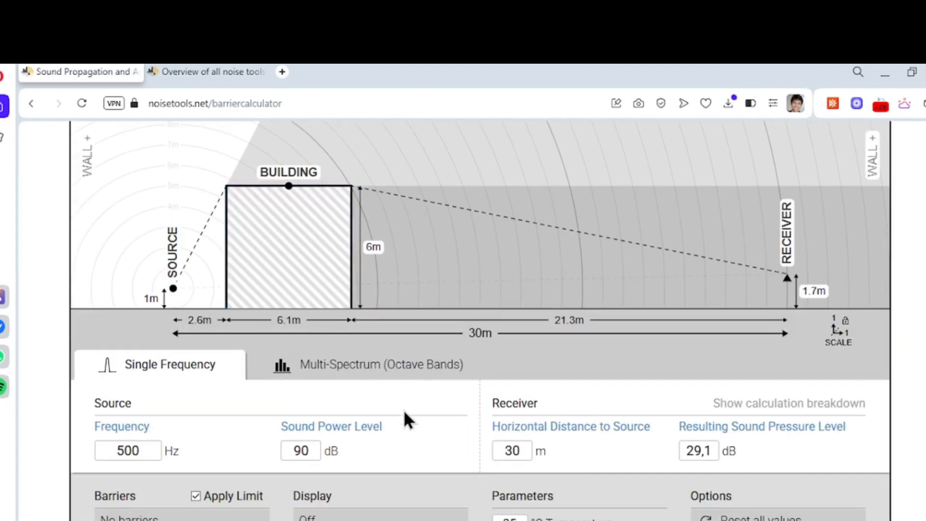
scroll(403, 409, up, 3)
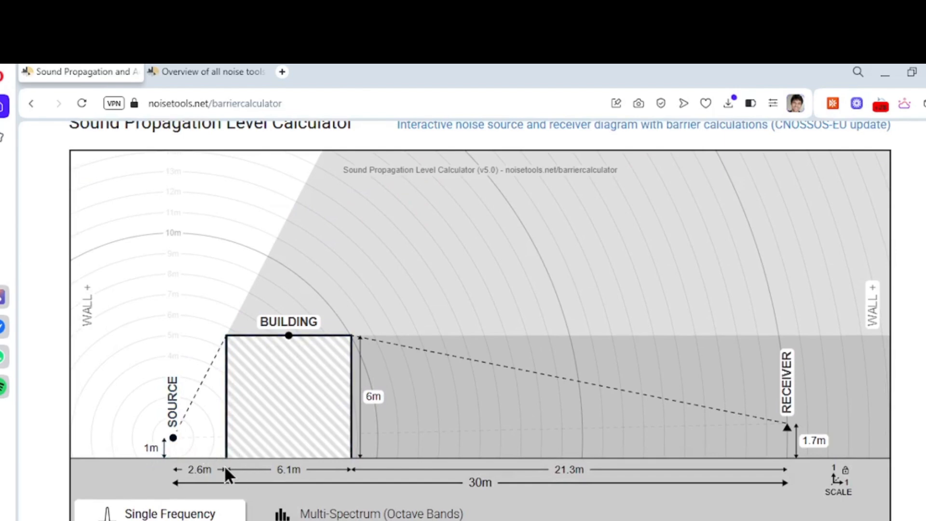
scroll(224, 465, down, 3)
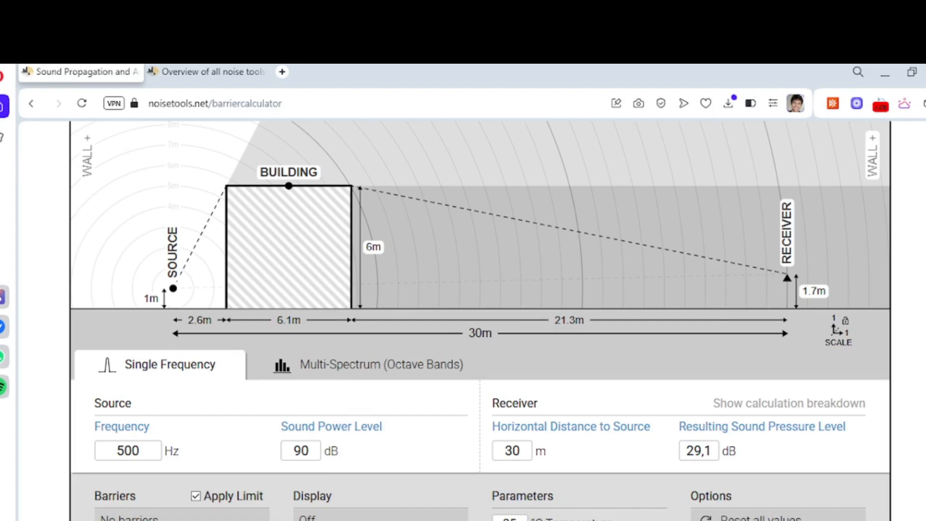
- Switch to the octave-band calculation and set the source level to 90 dB in all eight bands from 63 Hz to 8 kHz
click(356, 372)
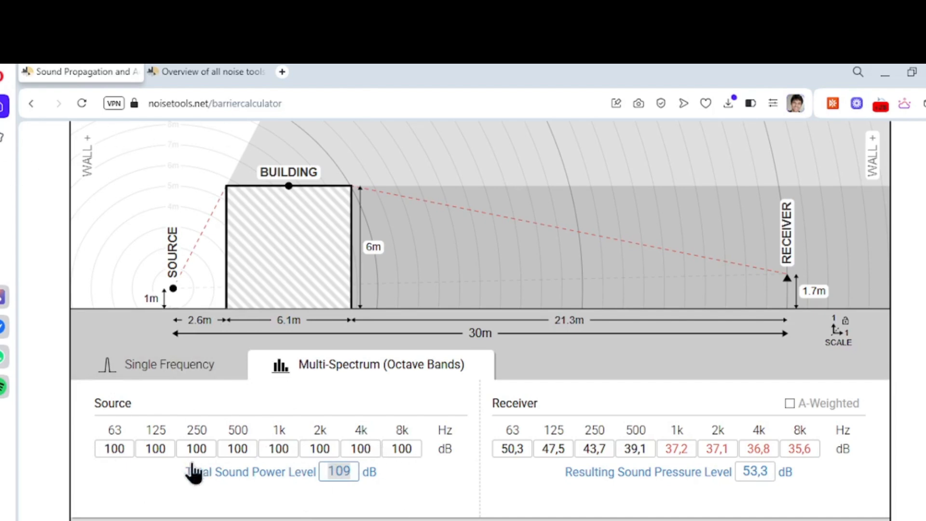
click(109, 454)
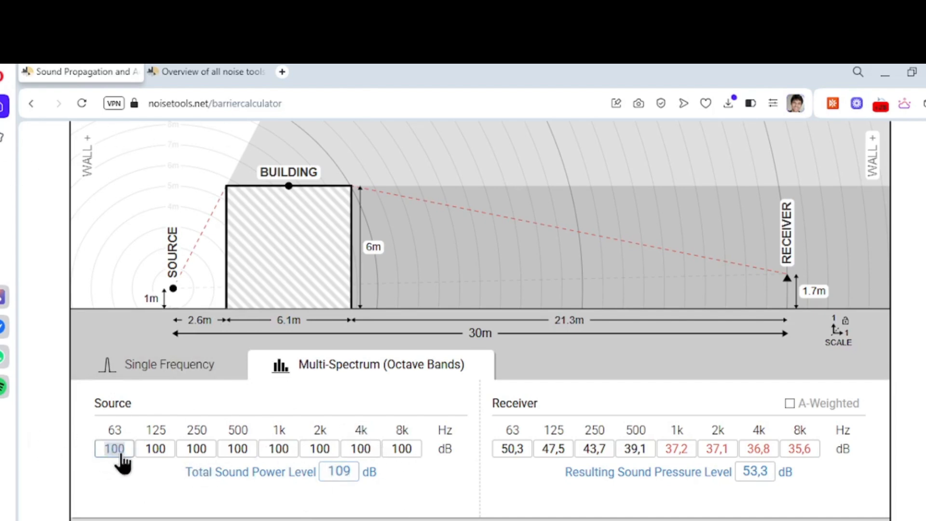
text(90)
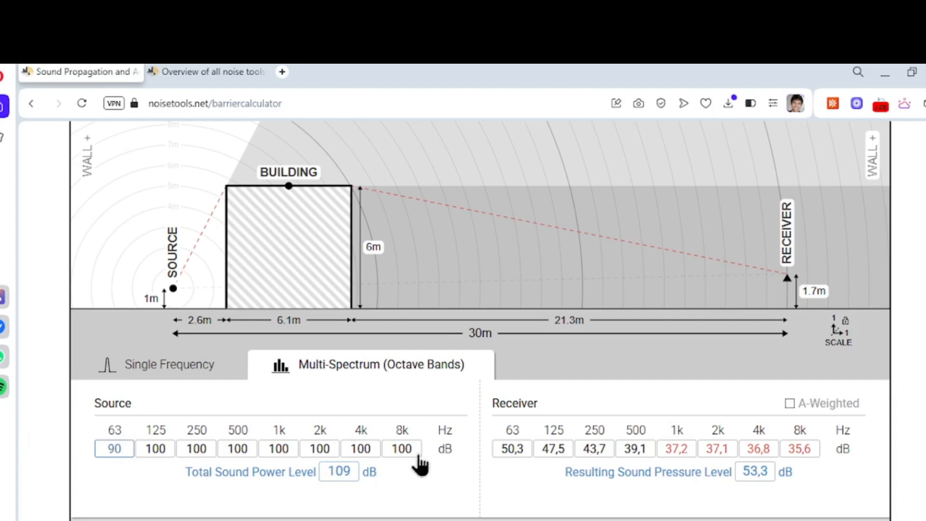
click(392, 456)
text(90)
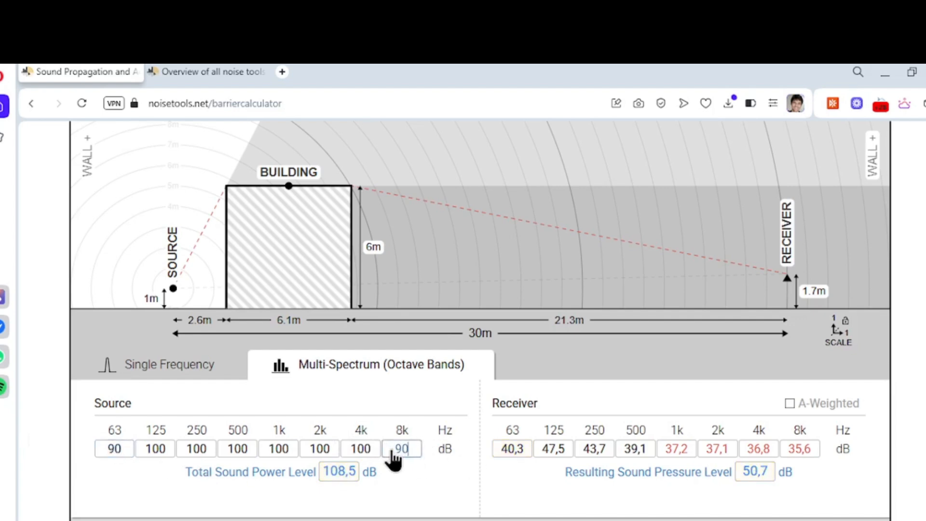
click(372, 458)
text(9)
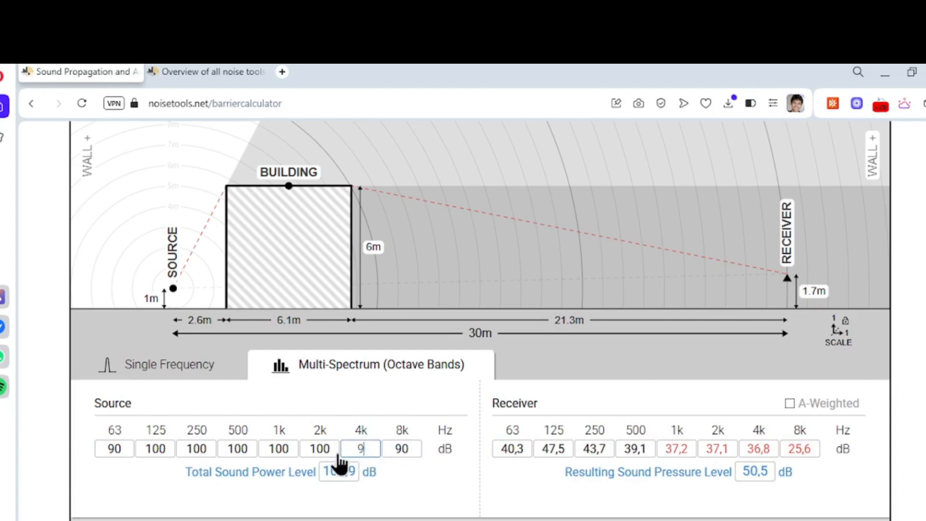
text(0)
click(329, 457)
text(90)
click(271, 457)
text(90)
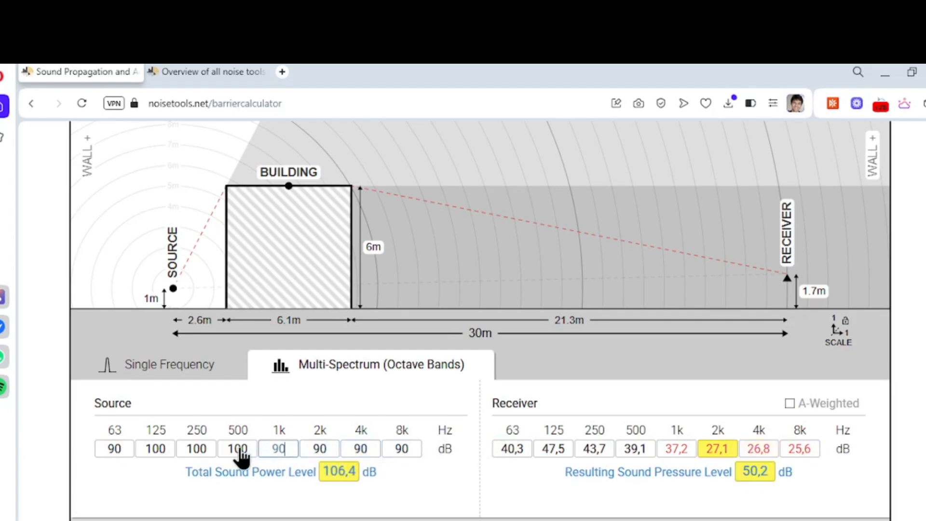
click(240, 454)
text(90)
click(195, 453)
text(90)
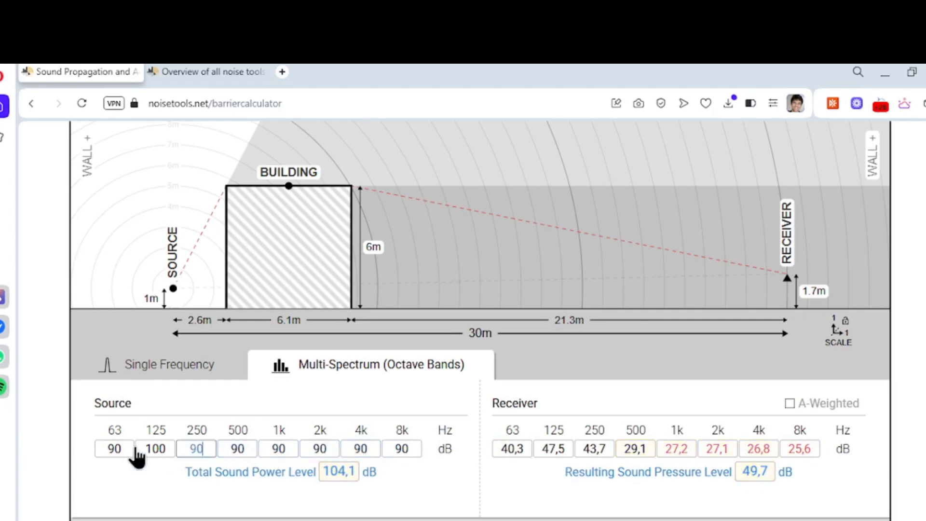
click(152, 454)
text(90)
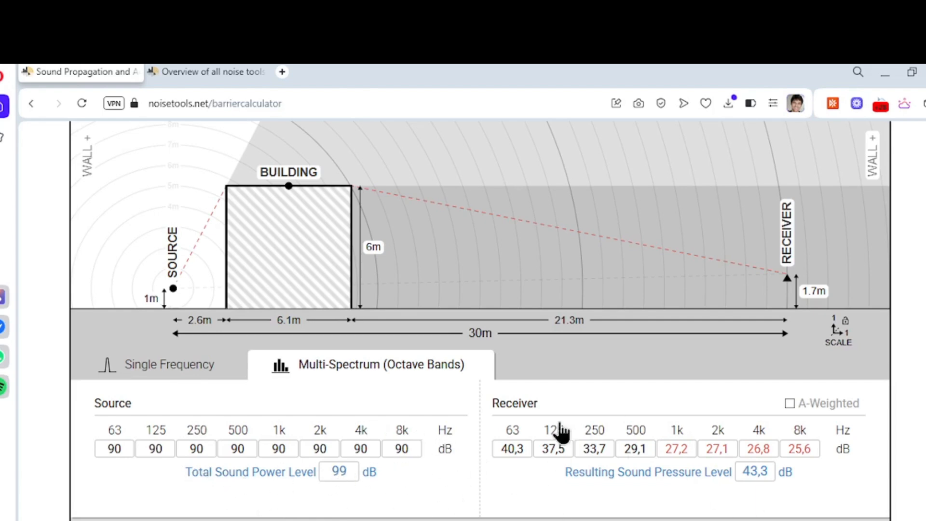
- Compare the single-frequency result with the octave-band result, and examine the receiver level per band, the barrier limit and the calculation parameters
click(180, 371)
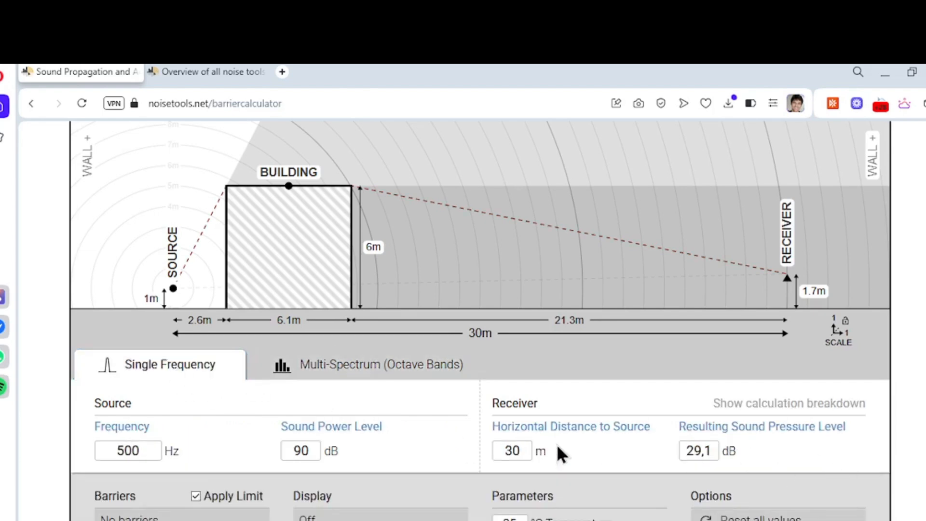
click(335, 381)
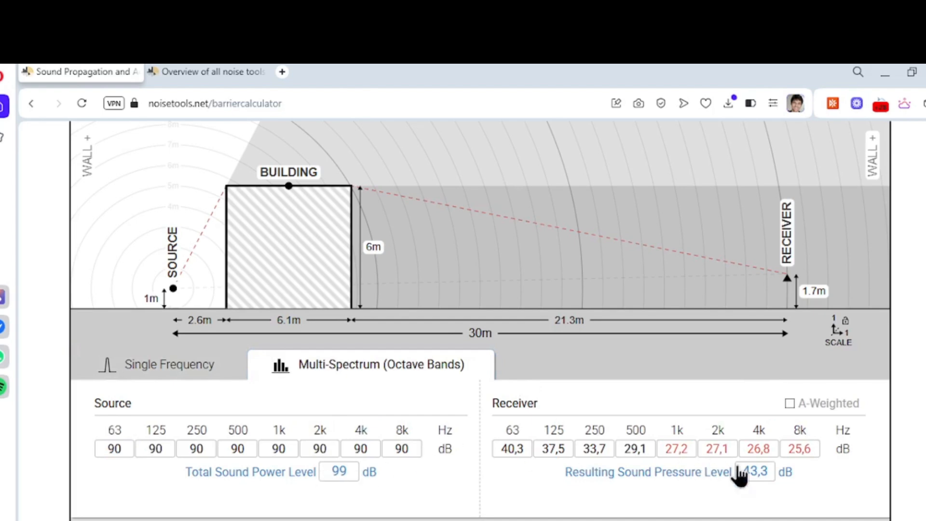
scroll(596, 490, down, 3)
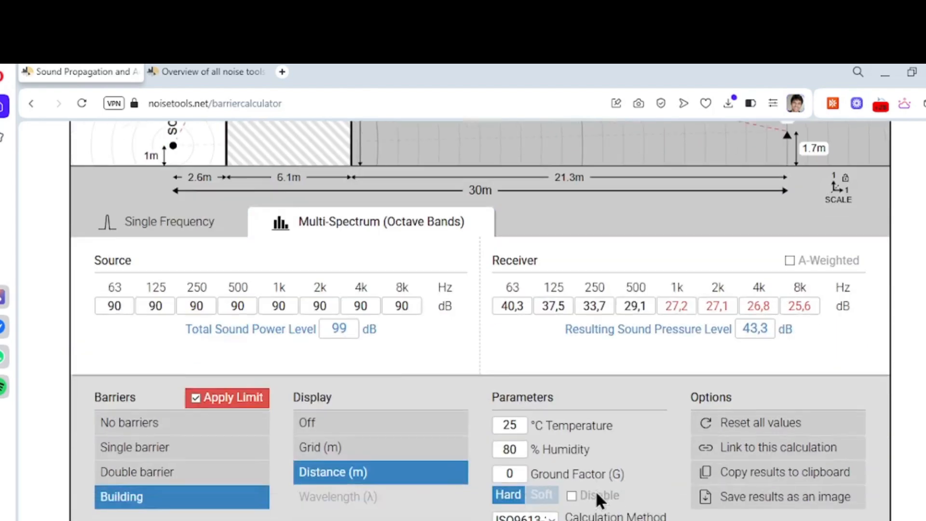
scroll(732, 366, up, 1)
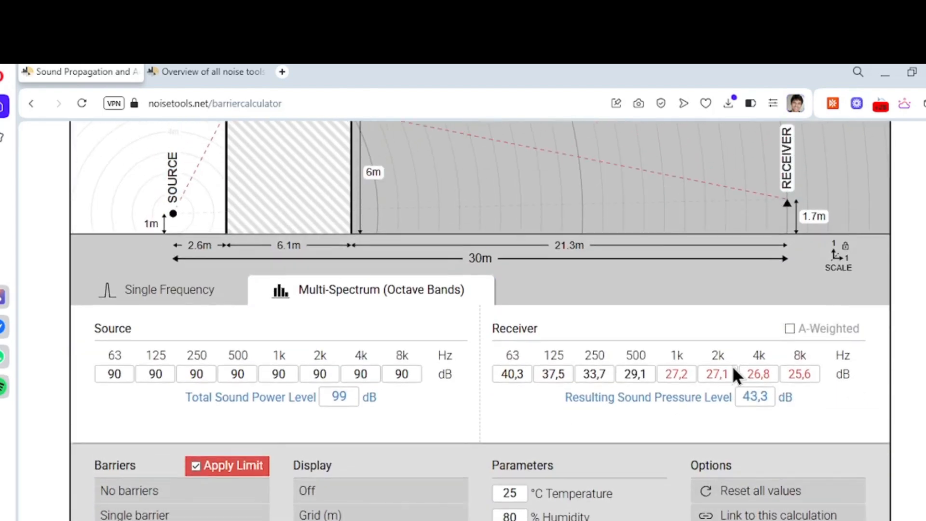
scroll(710, 386, down, 1)
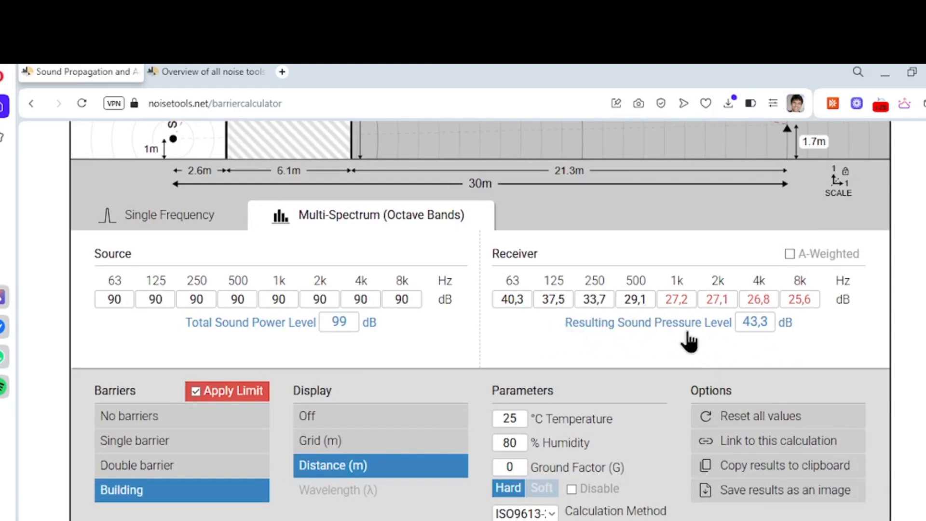
scroll(688, 341, up, 4)
scroll(574, 477, down, 1)
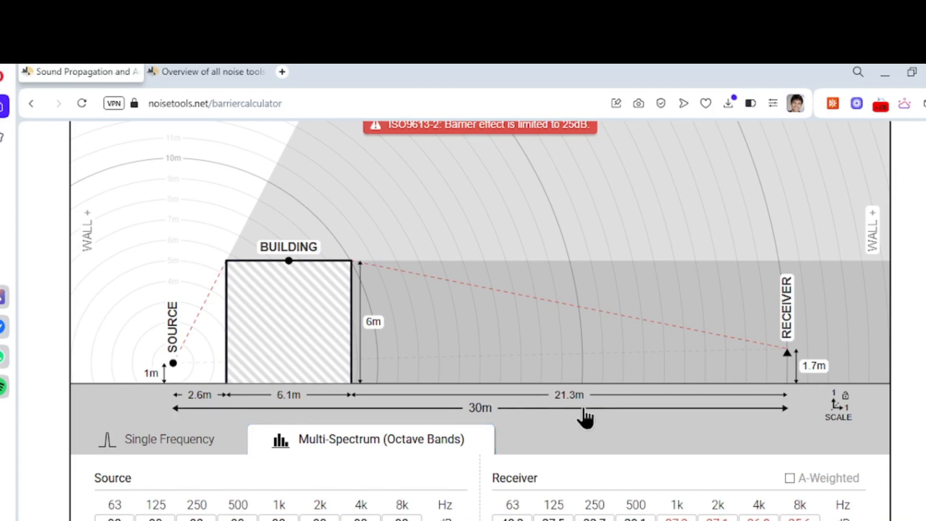
scroll(585, 418, up, 3)
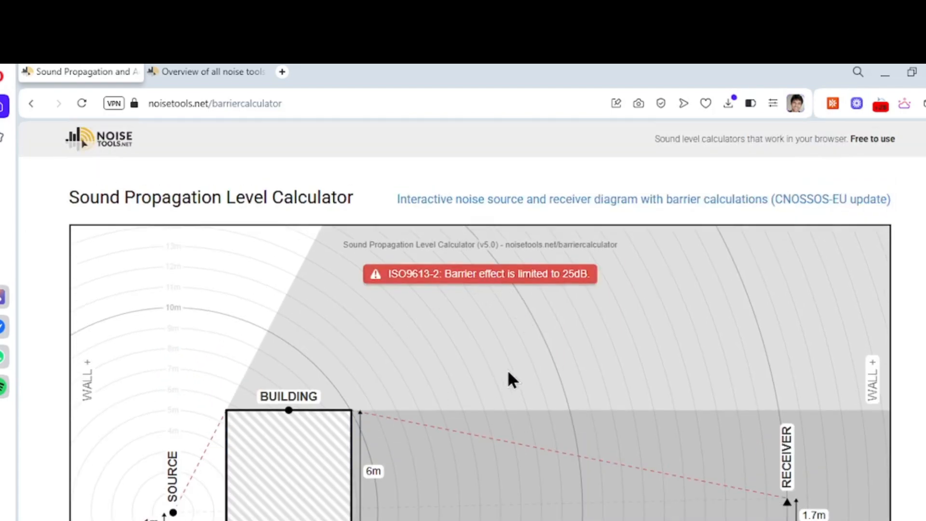
scroll(507, 370, down, 10)
scroll(697, 417, up, 3)
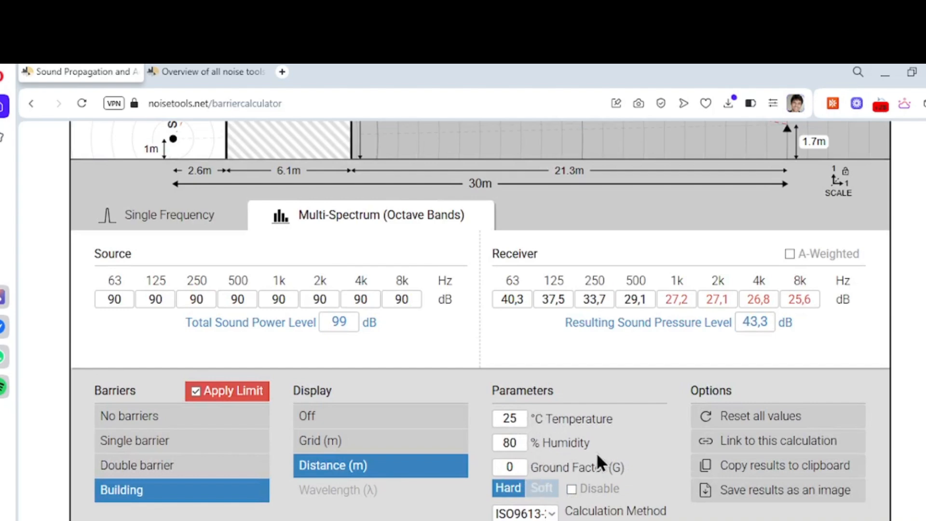
scroll(651, 458, up, 5)
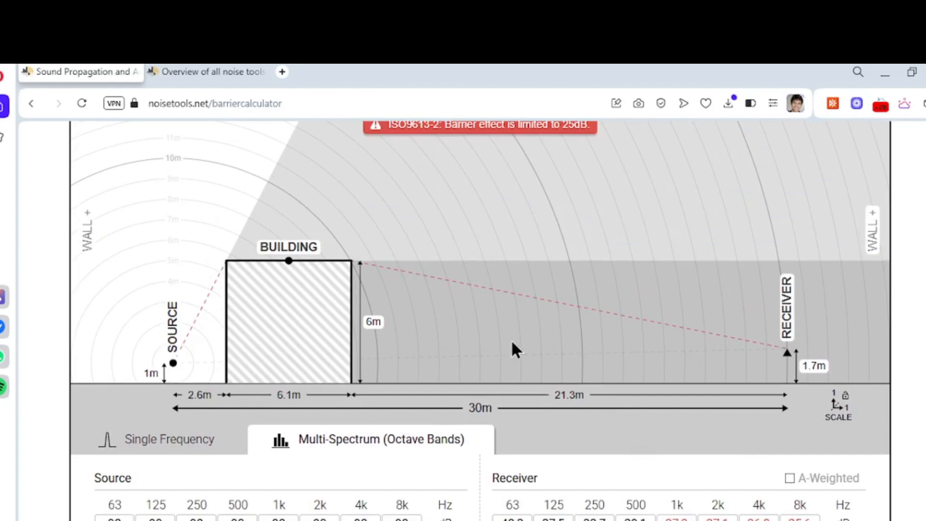
scroll(527, 418, down, 2)
- Return to the single-frequency calculation and review the building layout with its resulting sound pressure level
click(175, 371)
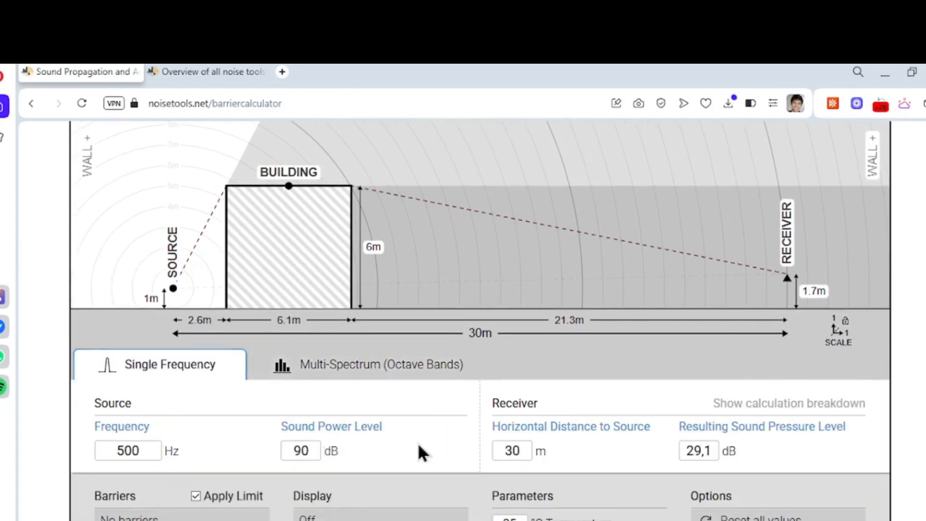
scroll(418, 442, up, 5)
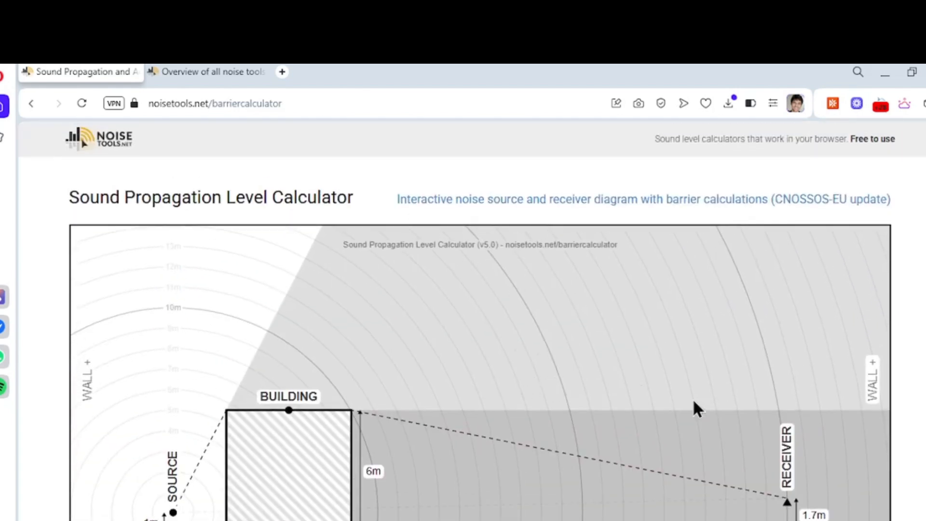
scroll(695, 408, down, 7)
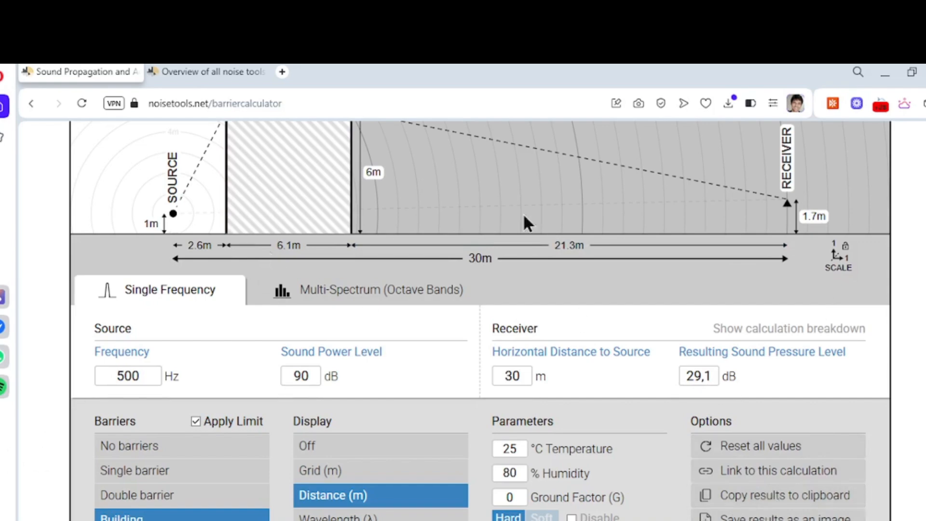
- Read the calculator's notes on usage, assumptions, propagation and barrier attenuation, ground effect, air absorption and calculation methods, and return towards the calculator settings
scroll(857, 347, down, 5)
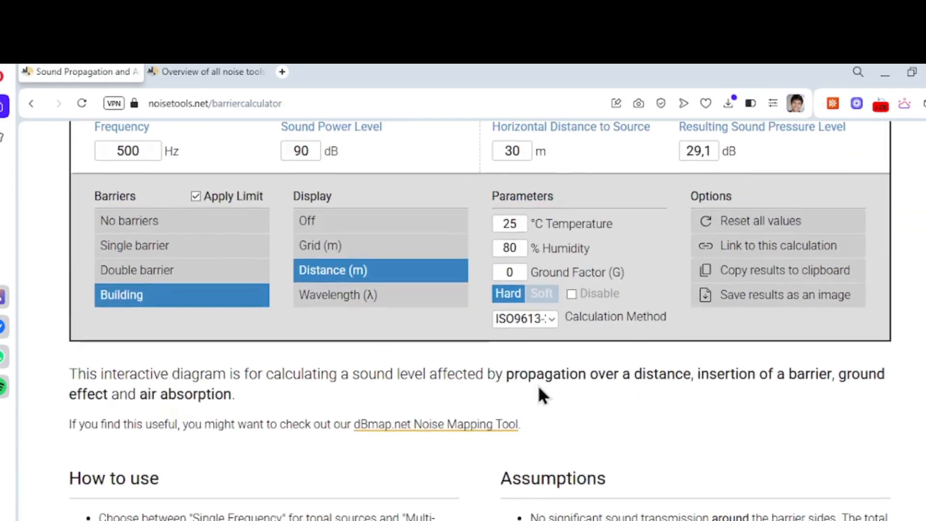
scroll(539, 391, down, 5)
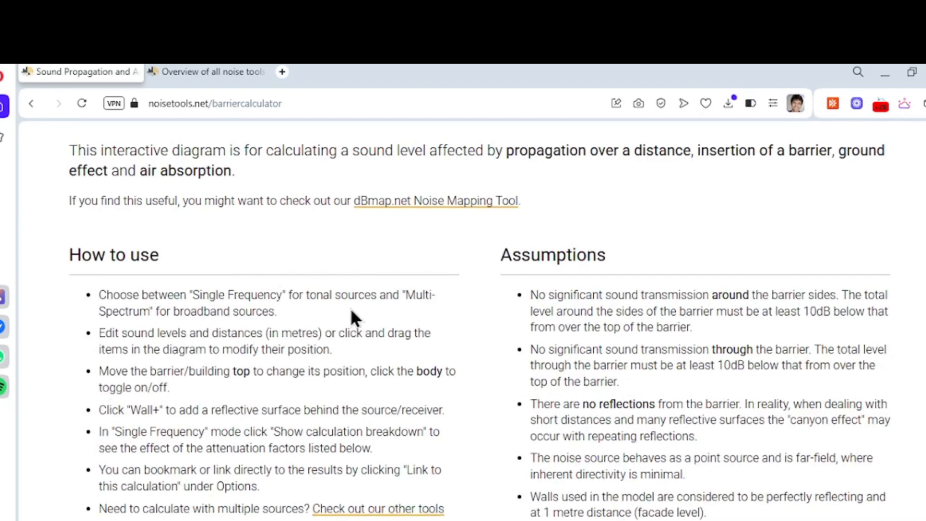
scroll(504, 459, down, 3)
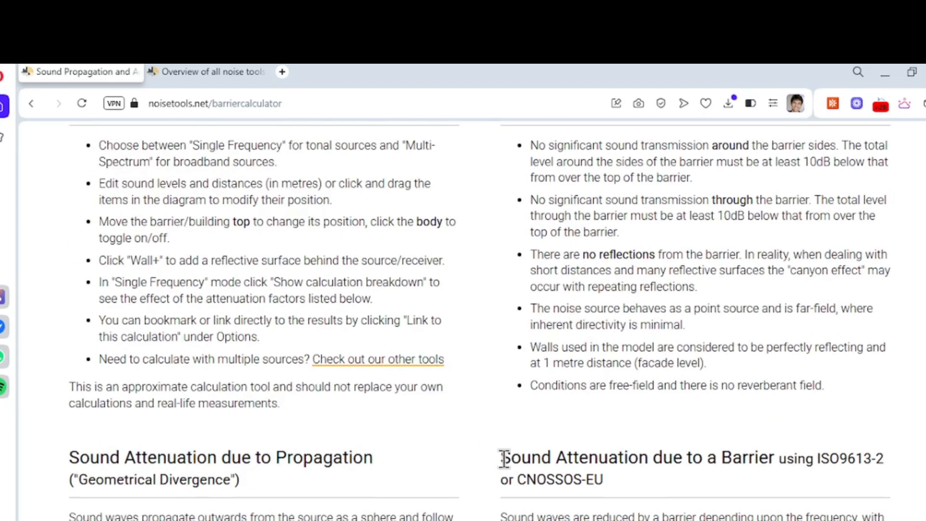
scroll(438, 467, down, 2)
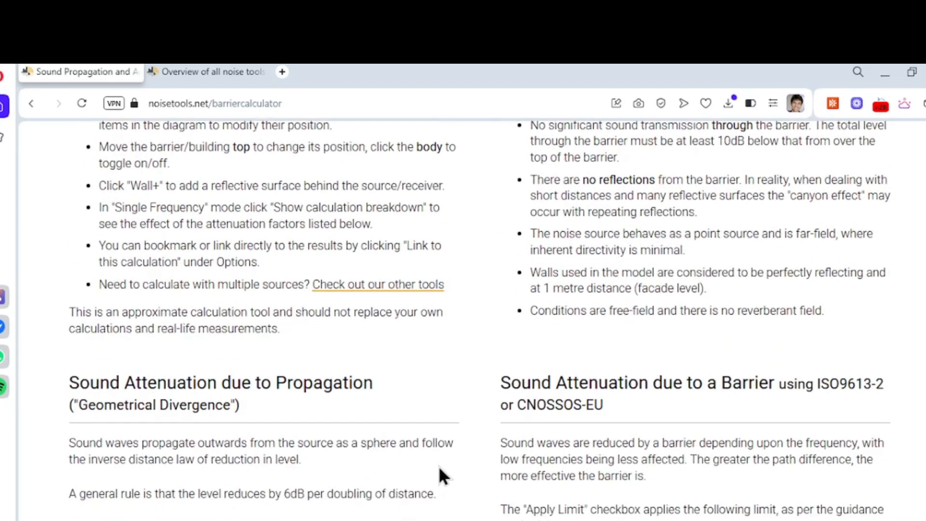
scroll(438, 464, down, 6)
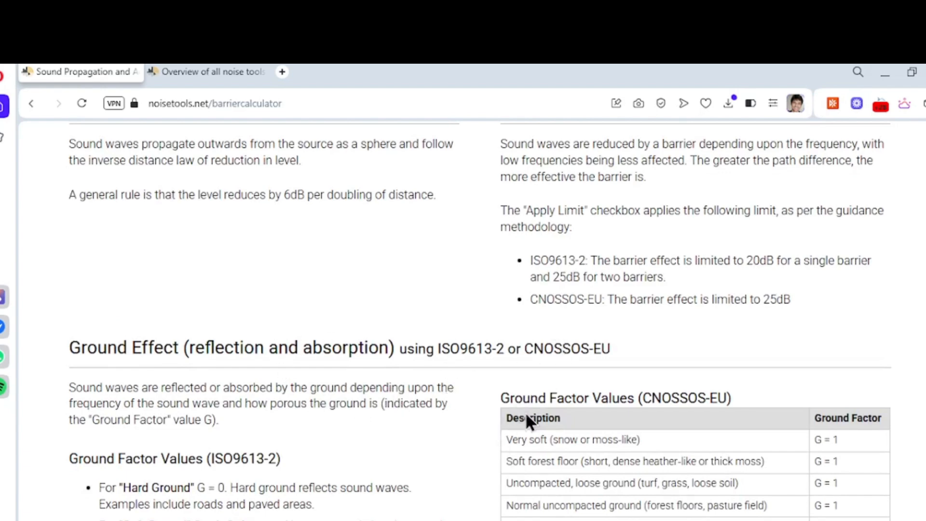
scroll(530, 421, down, 5)
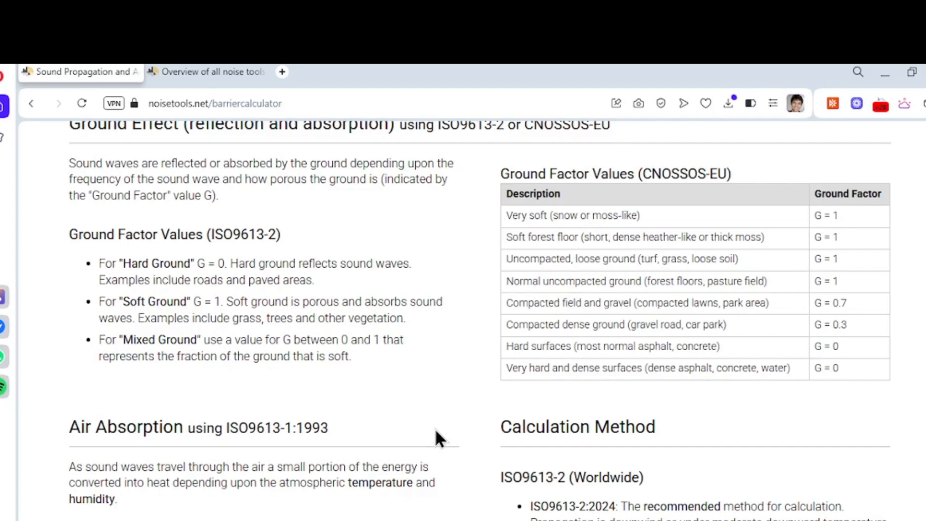
scroll(436, 429, down, 5)
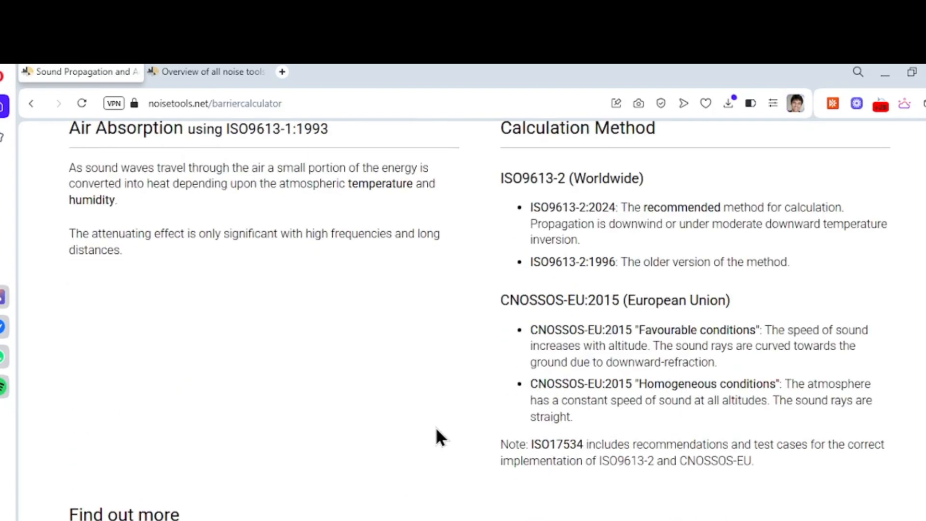
scroll(436, 427, up, 8)
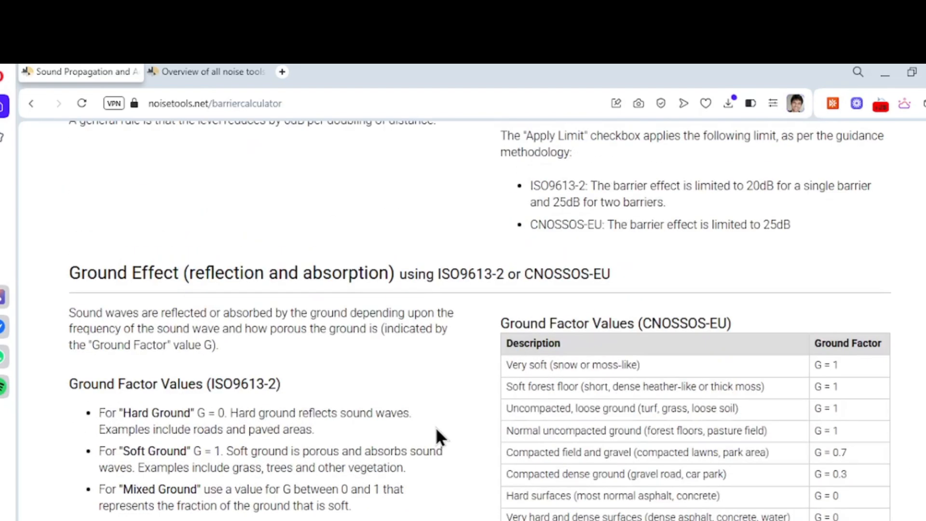
scroll(550, 453, up, 15)
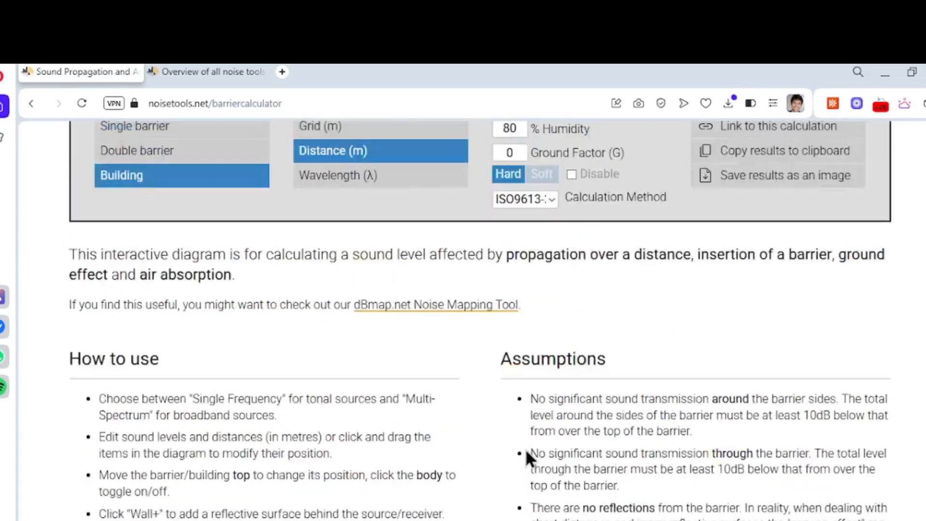